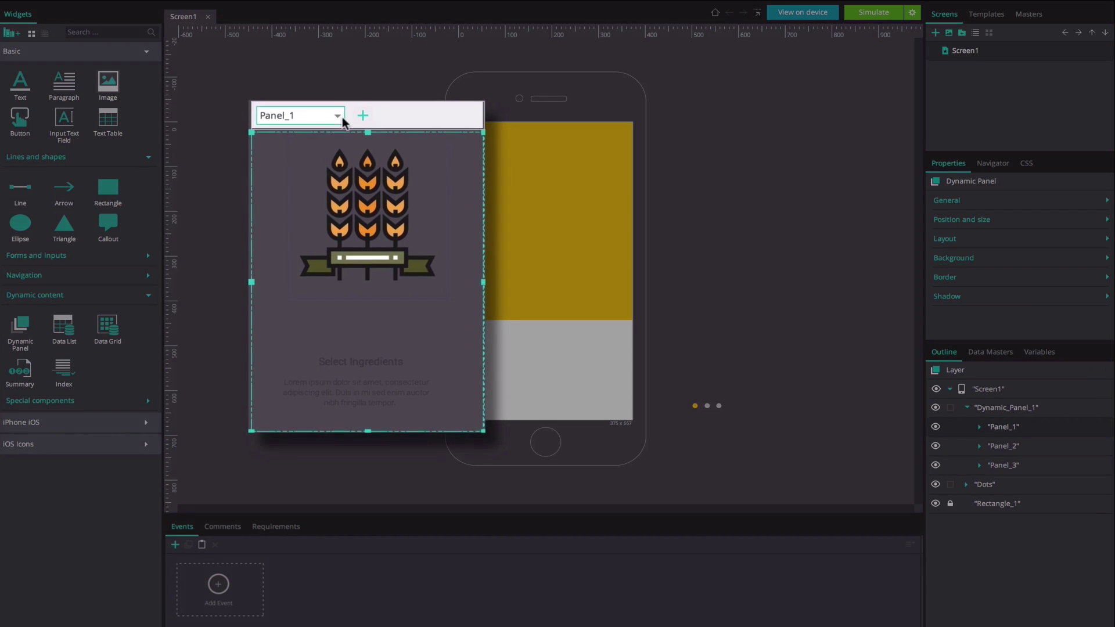
Switch the carousel panel to the barrel Panel_2 state, then to the beer-mug Panel_3 state.
left_click(342, 119)
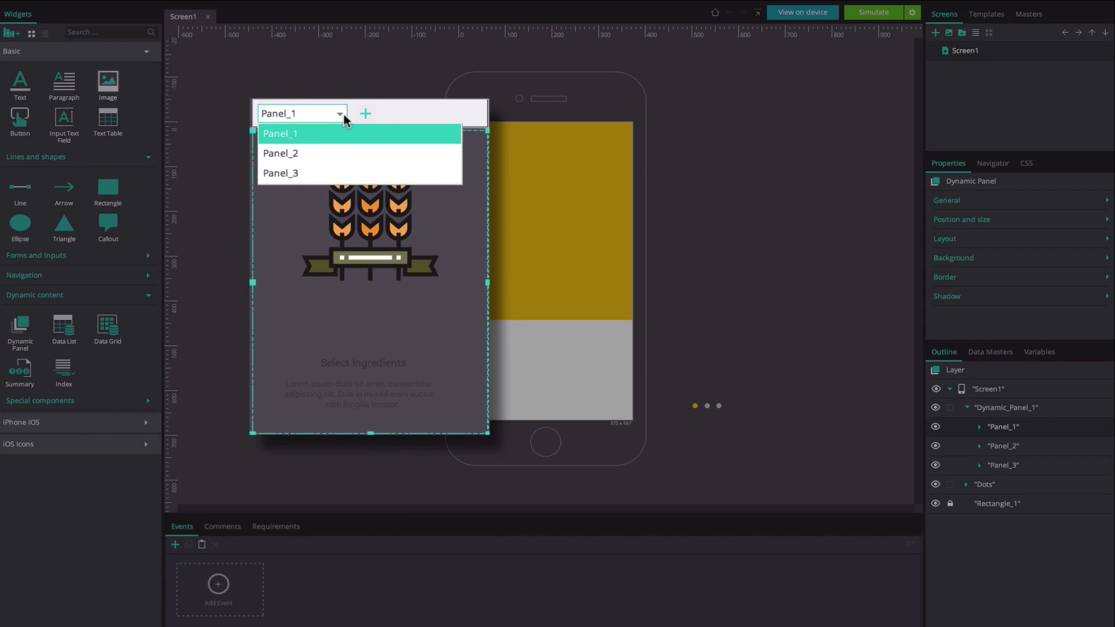
left_click(334, 153)
left_click(342, 119)
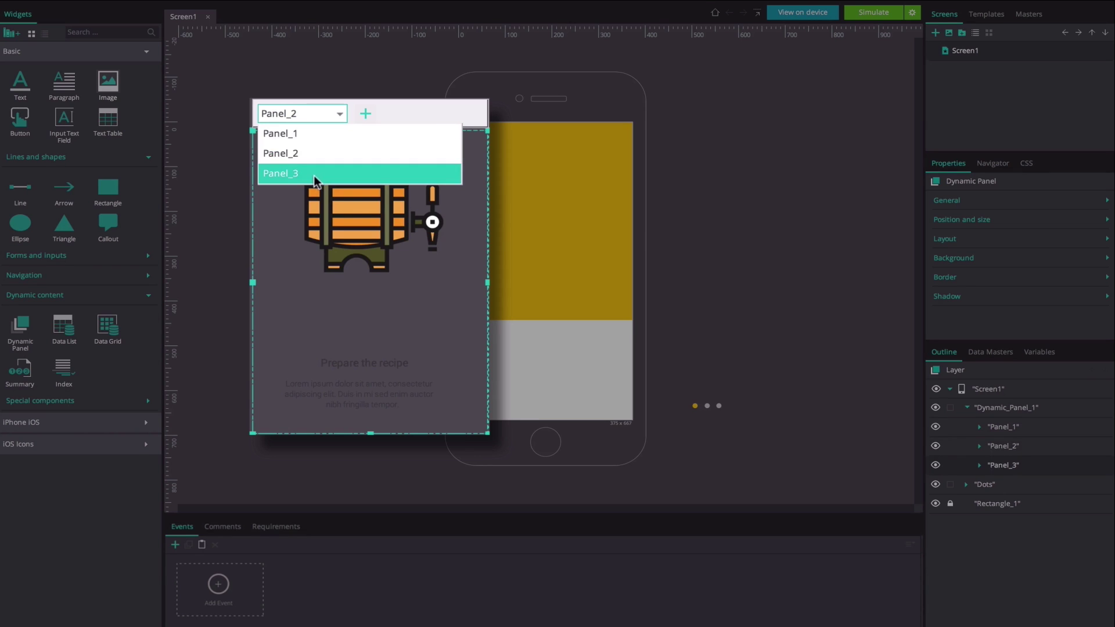
left_click(314, 174)
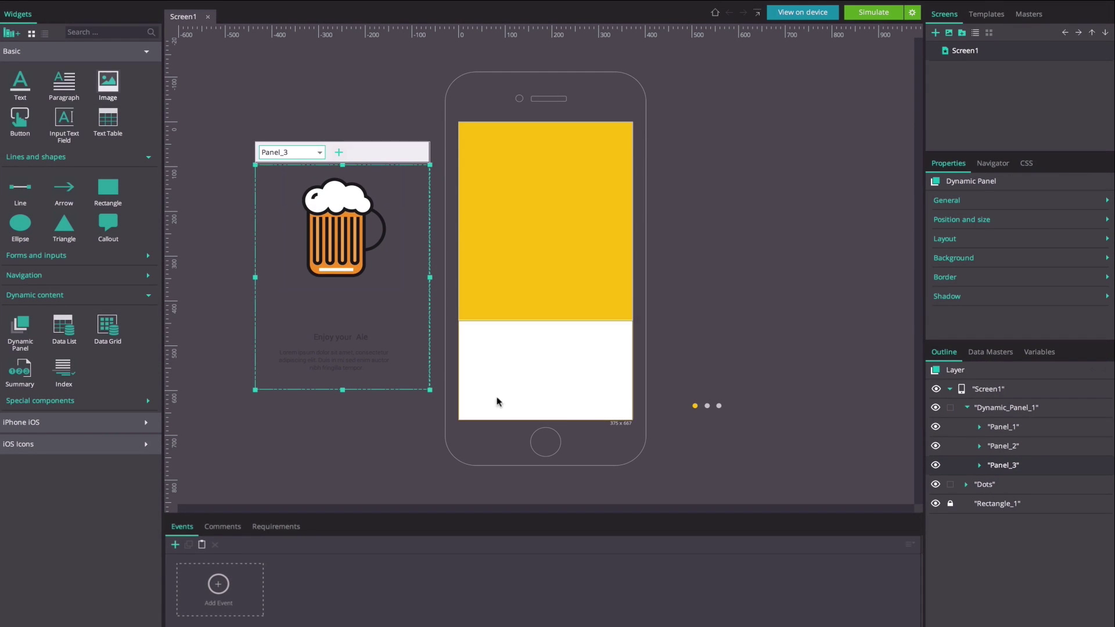
Drag Dynamic_Panel_1 onto the phone screen above the dots and set it to Panel_1.
left_click(706, 406)
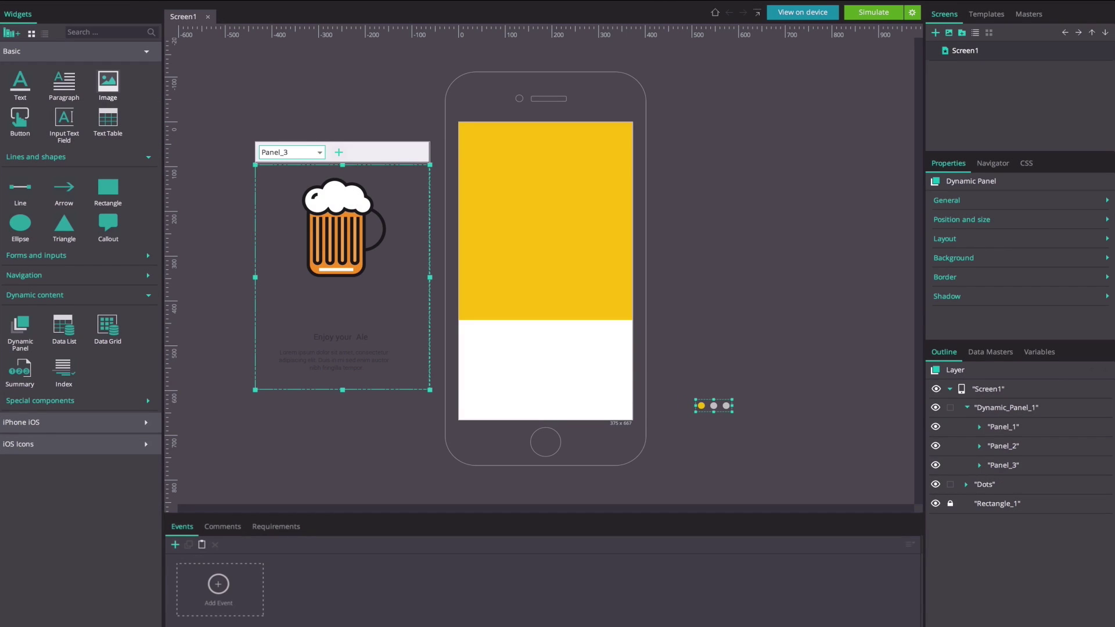
left_click_drag(428, 382, 631, 382)
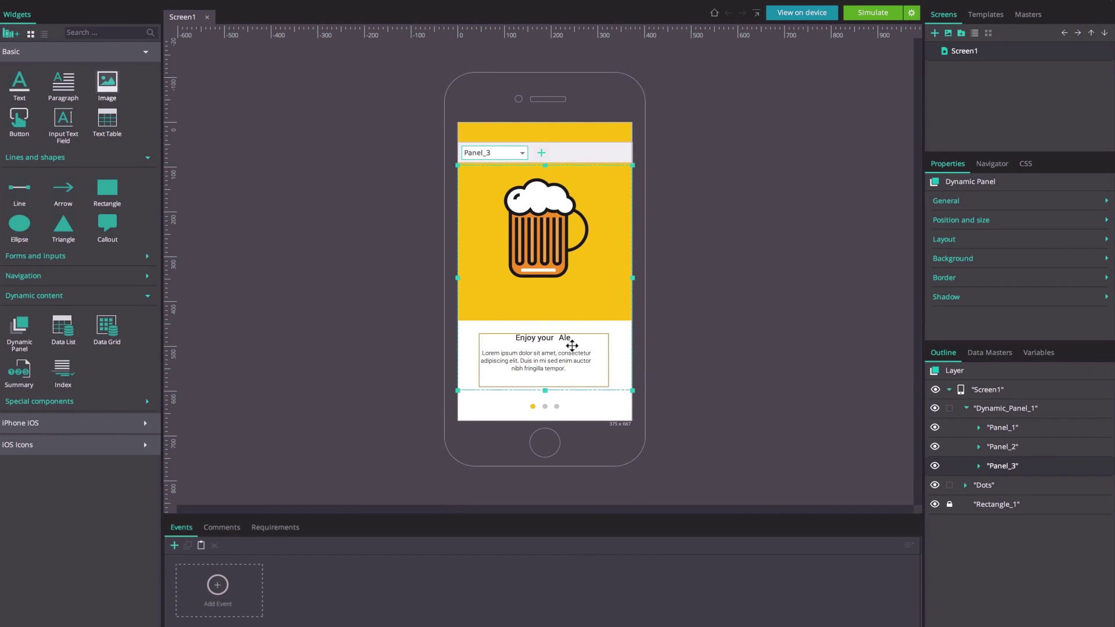
left_click(489, 155)
left_click(488, 167)
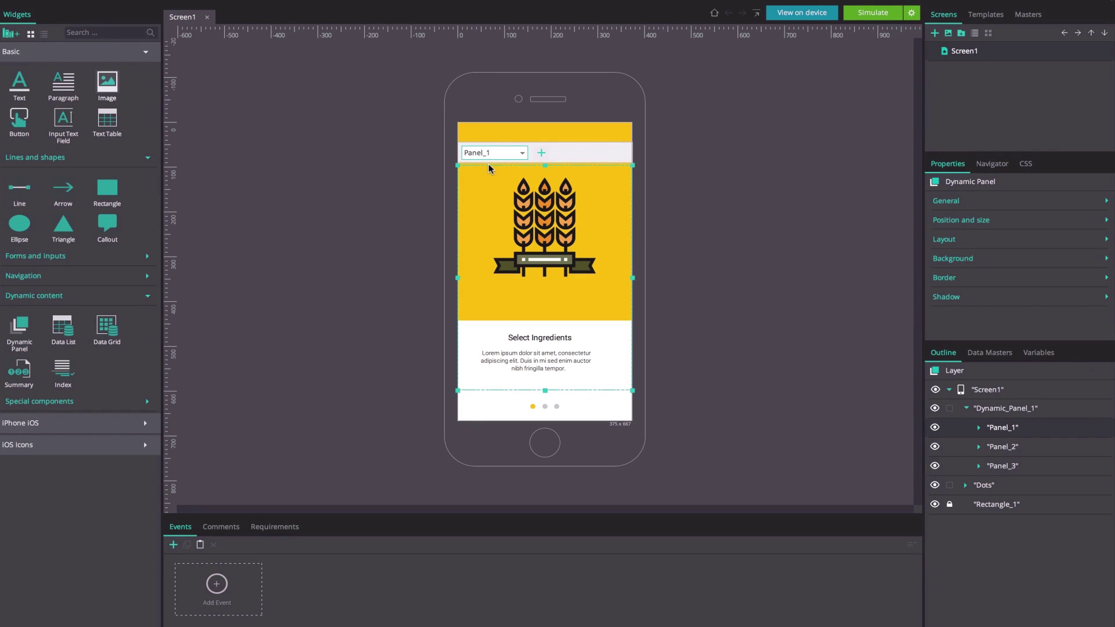
Add an On Swipe Left event that sets Dynamic_Panel_1's active panel to Panel_2.
left_click(217, 584)
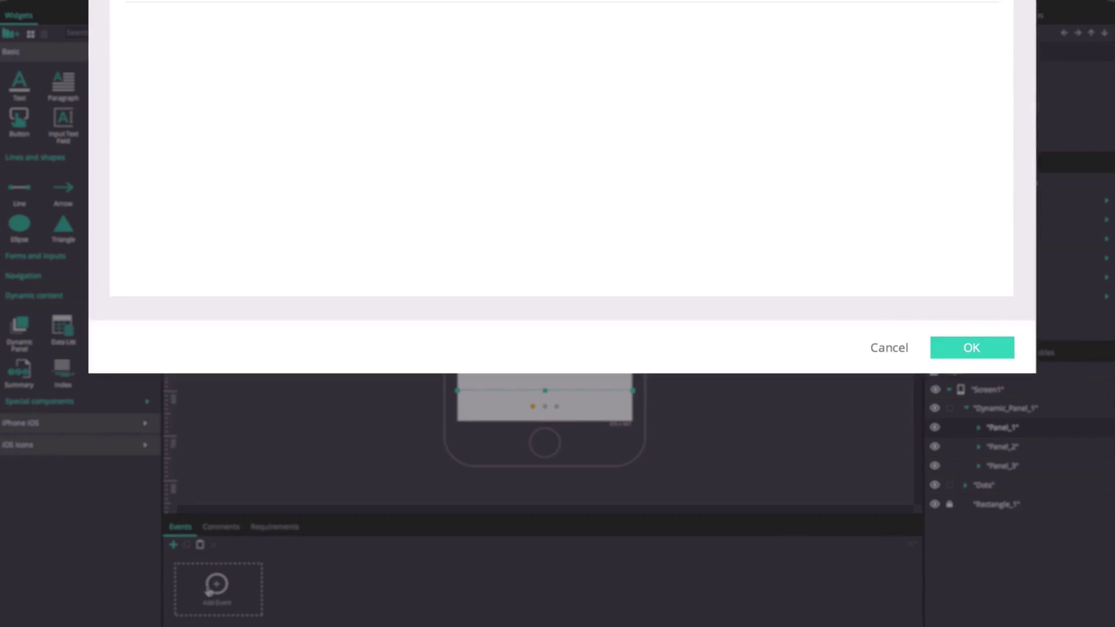
left_click(243, 62)
mouse_move(235, 156)
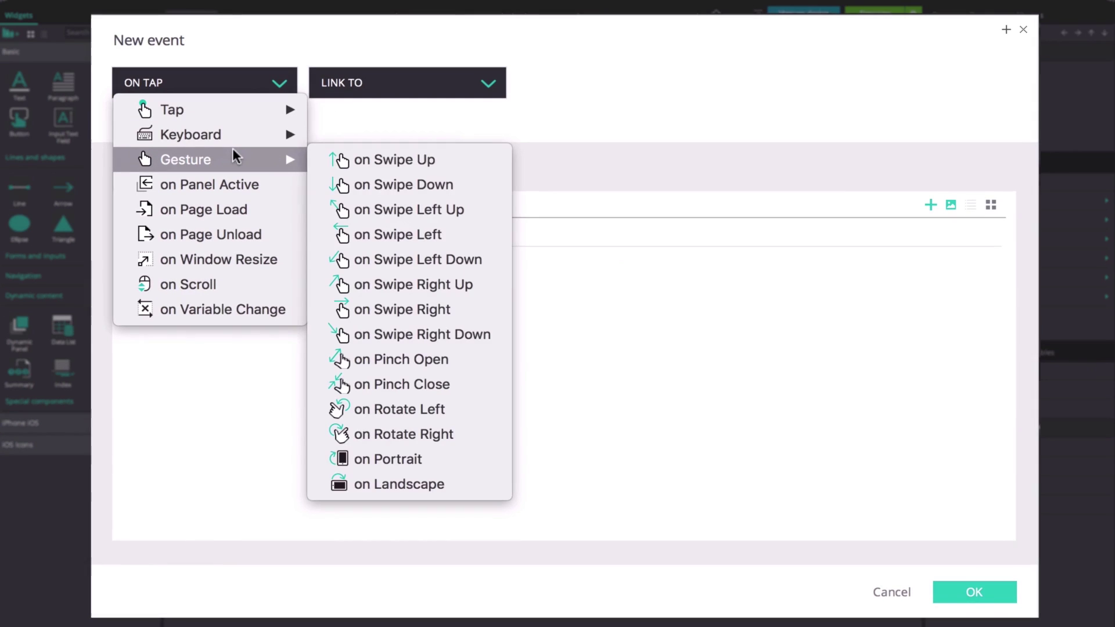
left_click(363, 227)
left_click(388, 86)
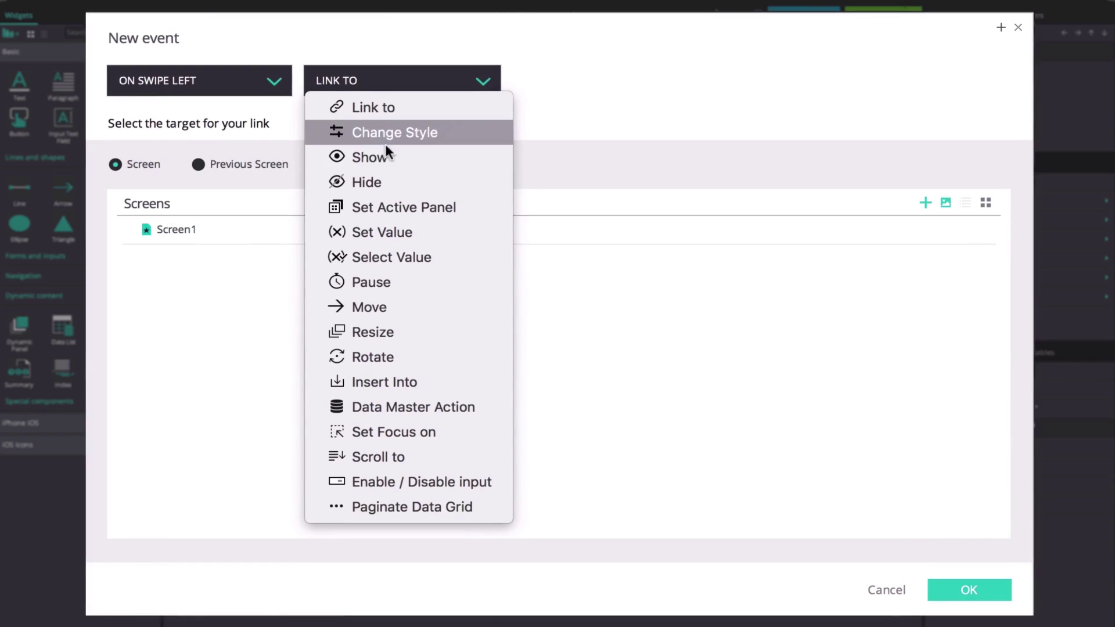
left_click(384, 204)
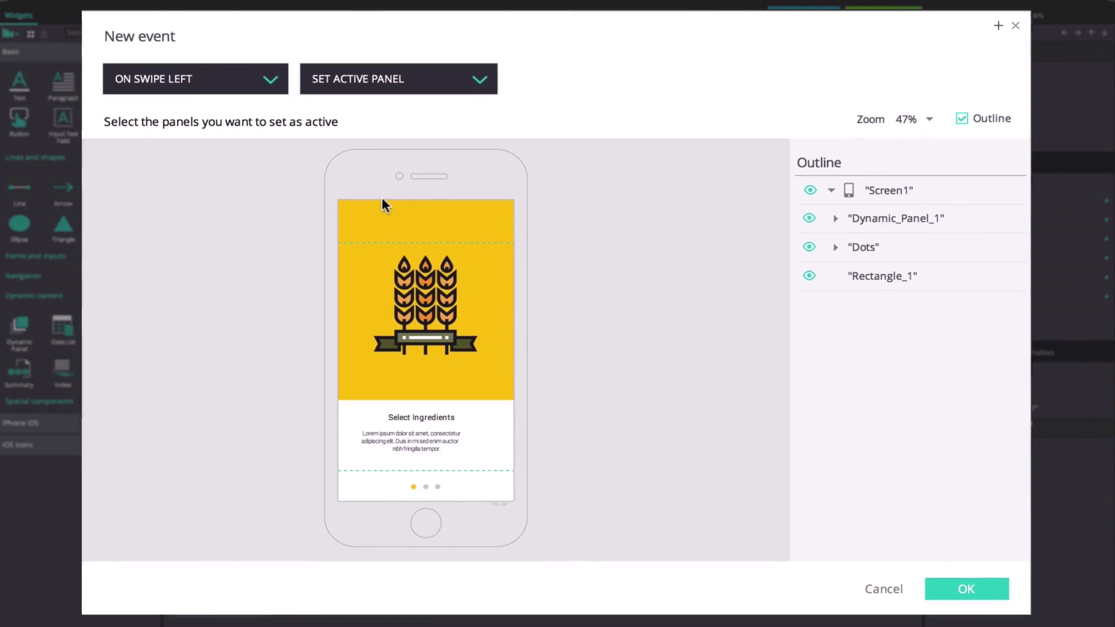
left_click(845, 210)
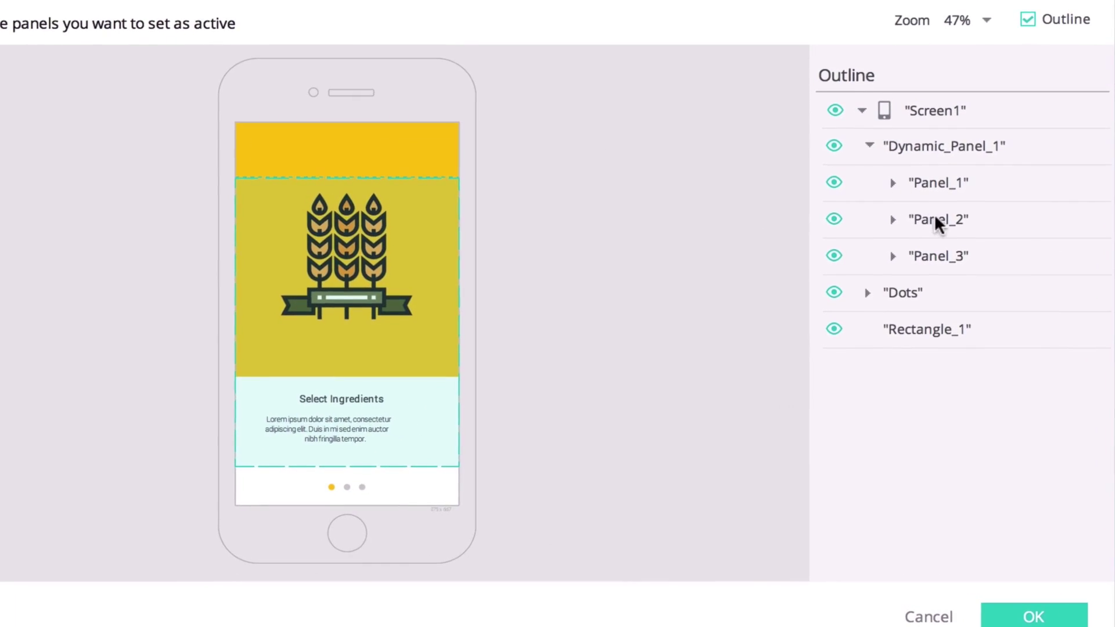
left_click(935, 218)
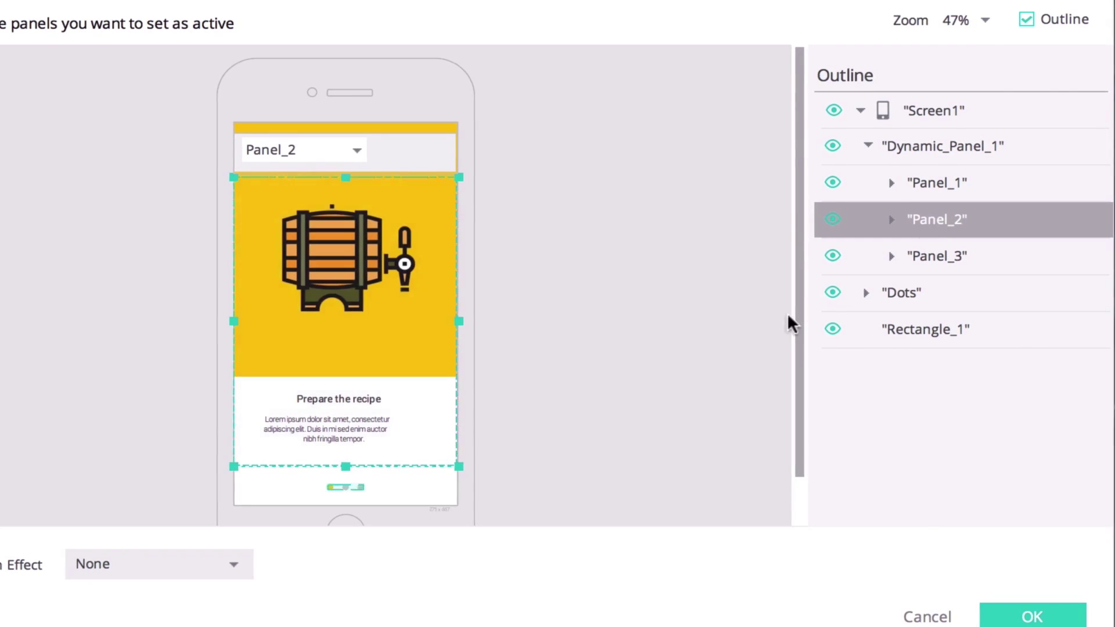
Give the panel switch a Slide left transition and confirm the event.
left_click(236, 558)
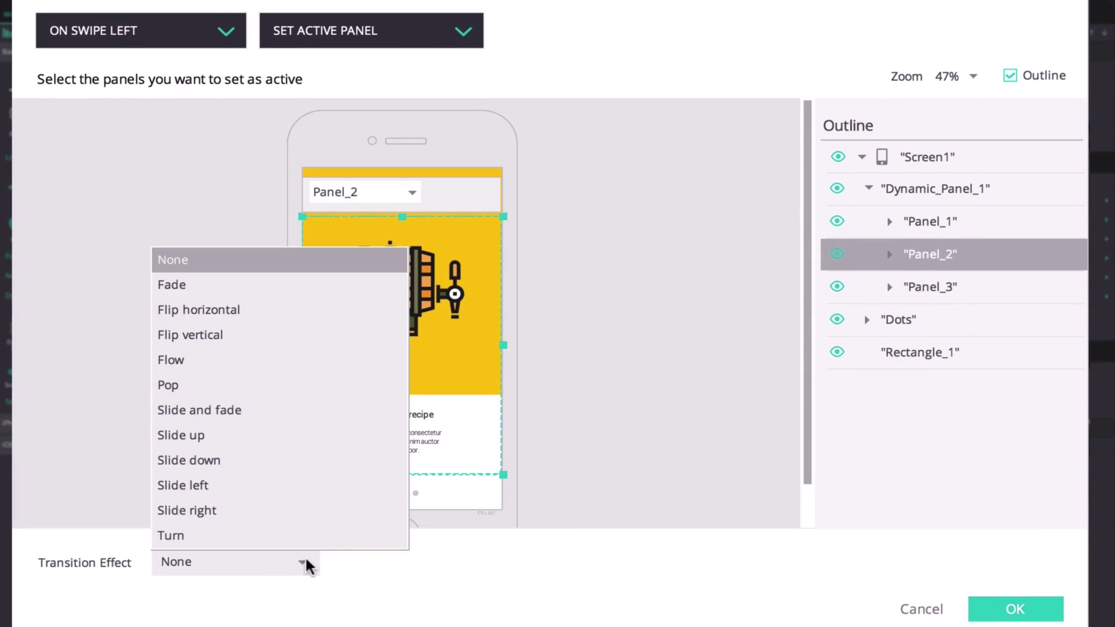
left_click(306, 484)
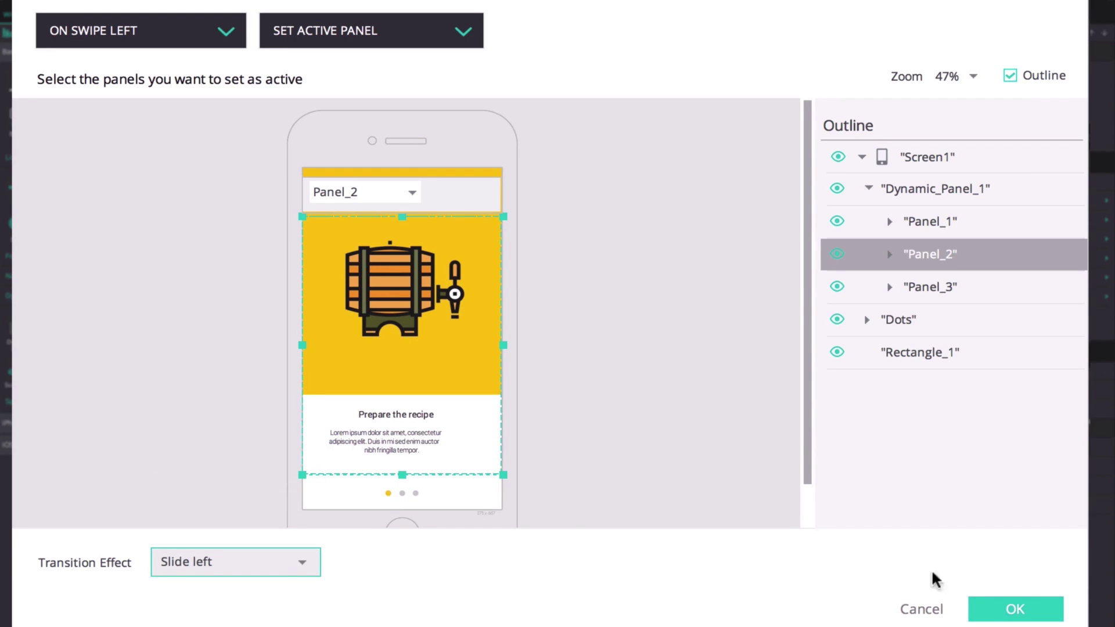
left_click(1013, 609)
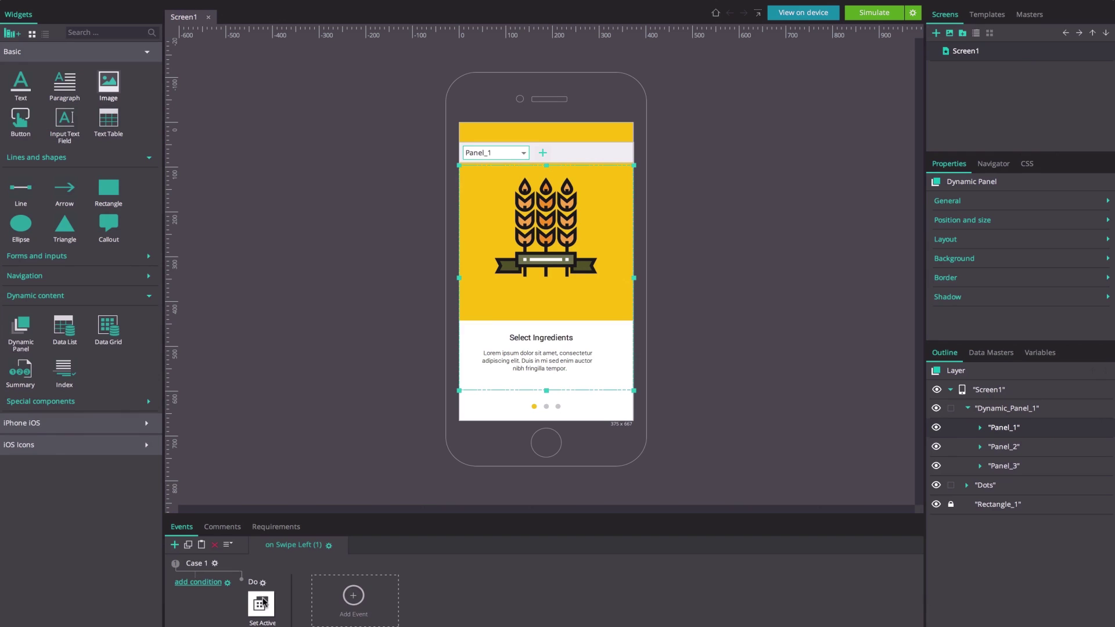
Add a Change Style action after the panel switch setting Ellipse2's background to #FFBF46.
right_click(264, 604)
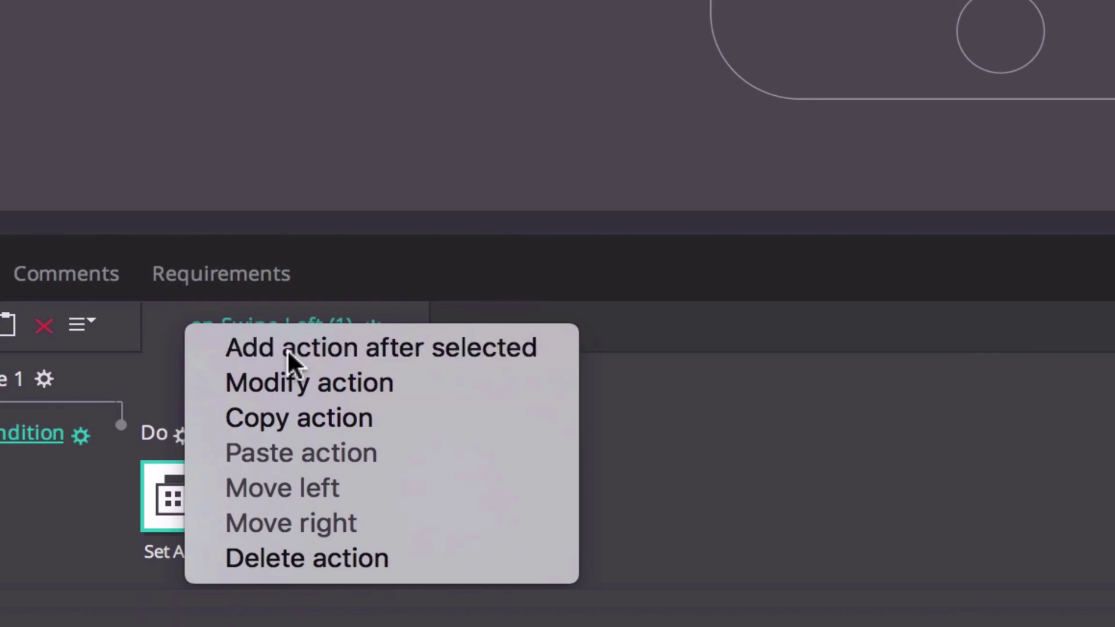
left_click(289, 352)
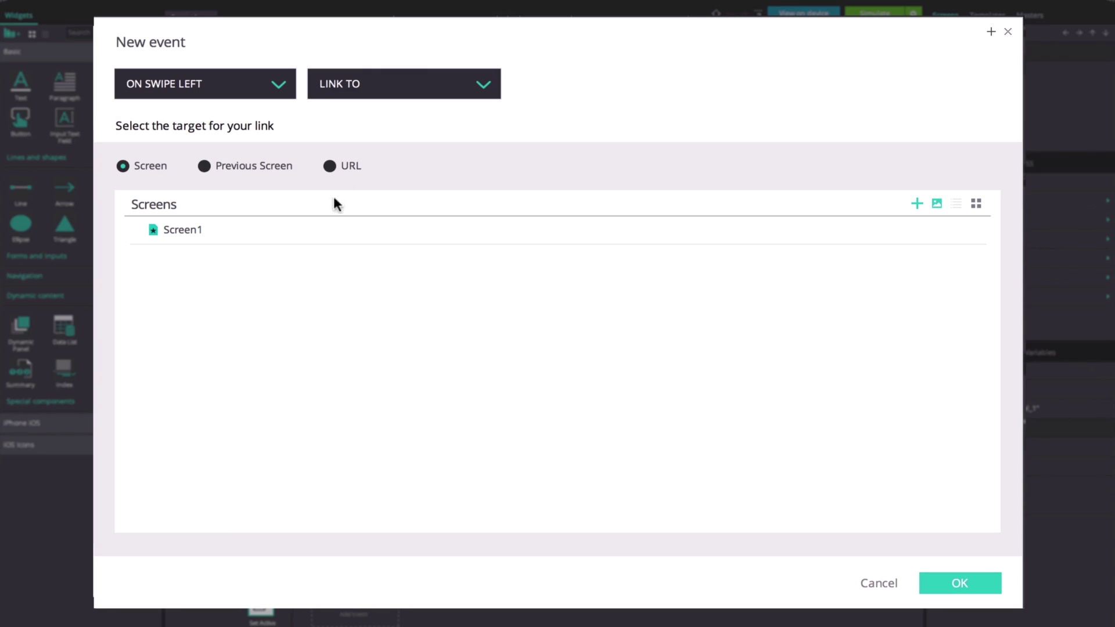
left_click(377, 92)
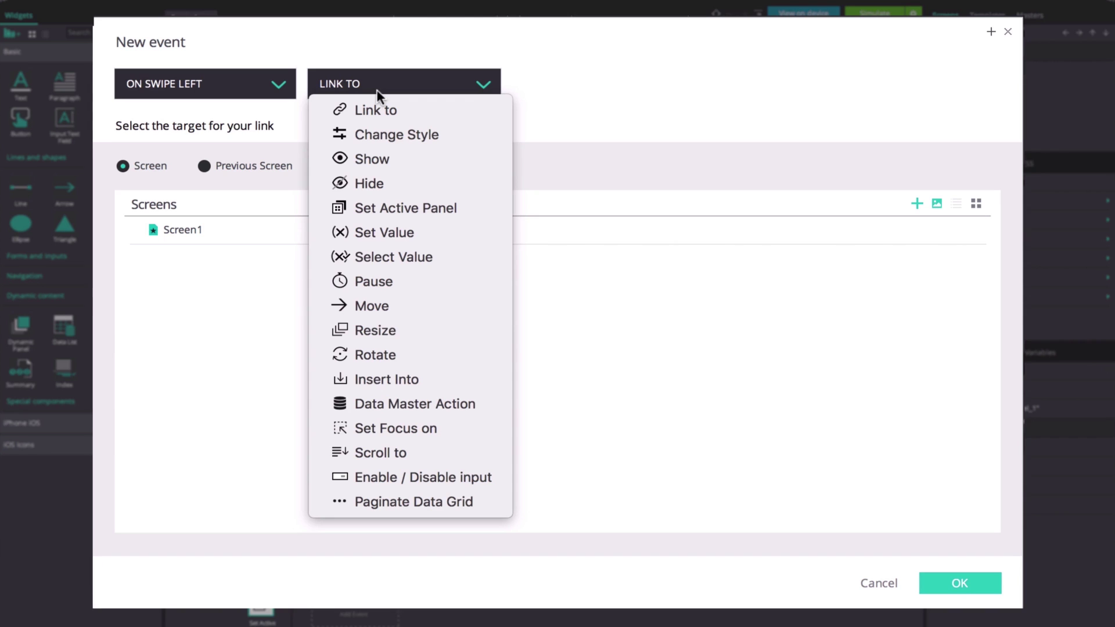
left_click(379, 132)
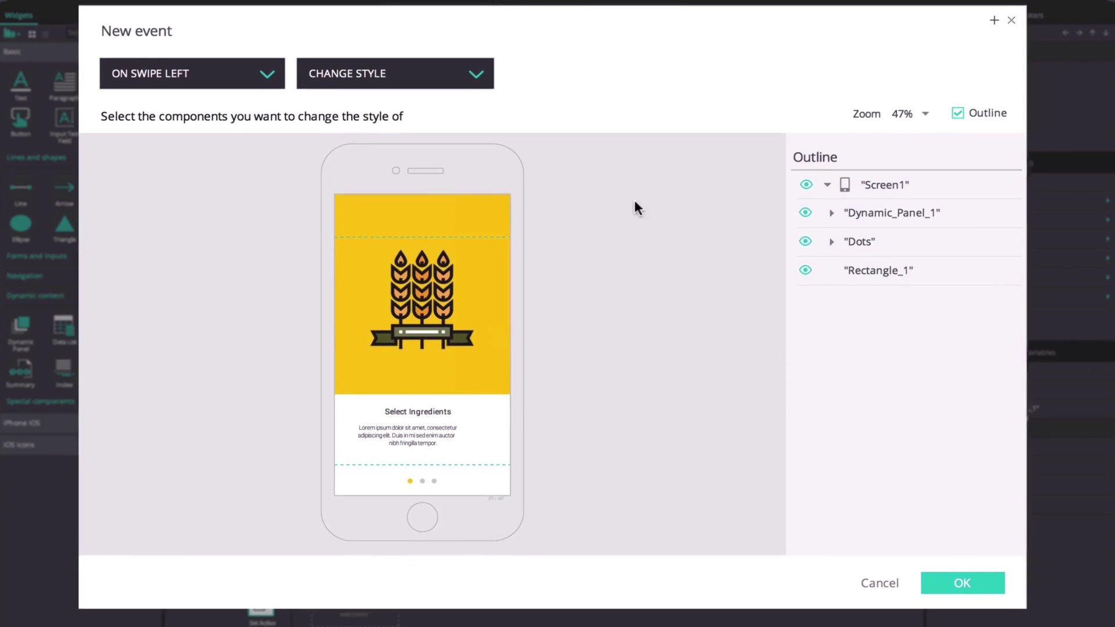
left_click(832, 248)
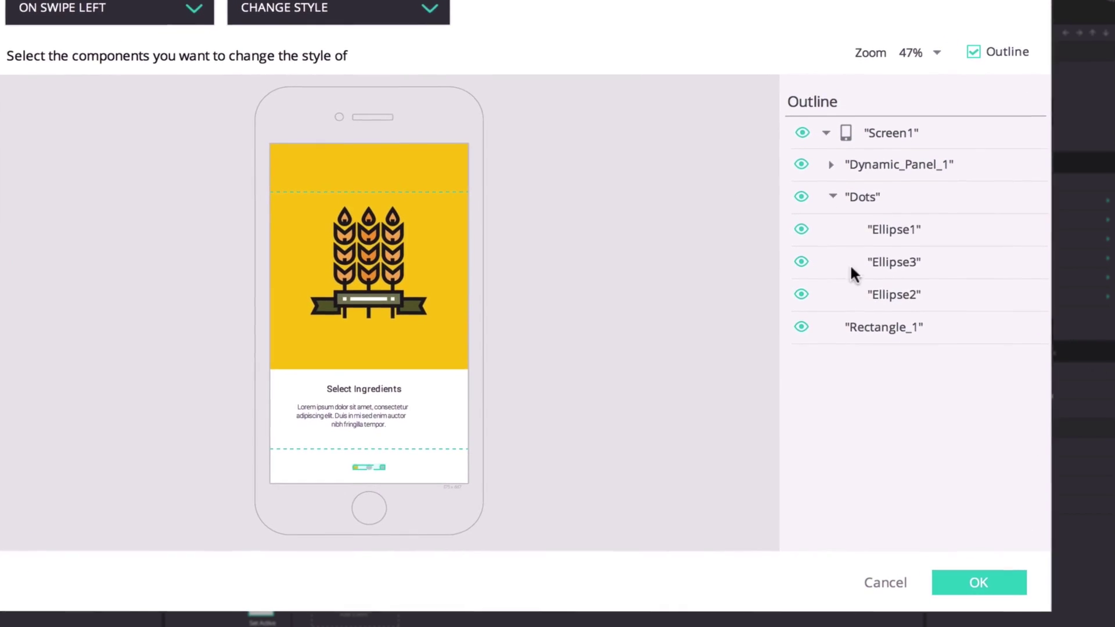
left_click(888, 304)
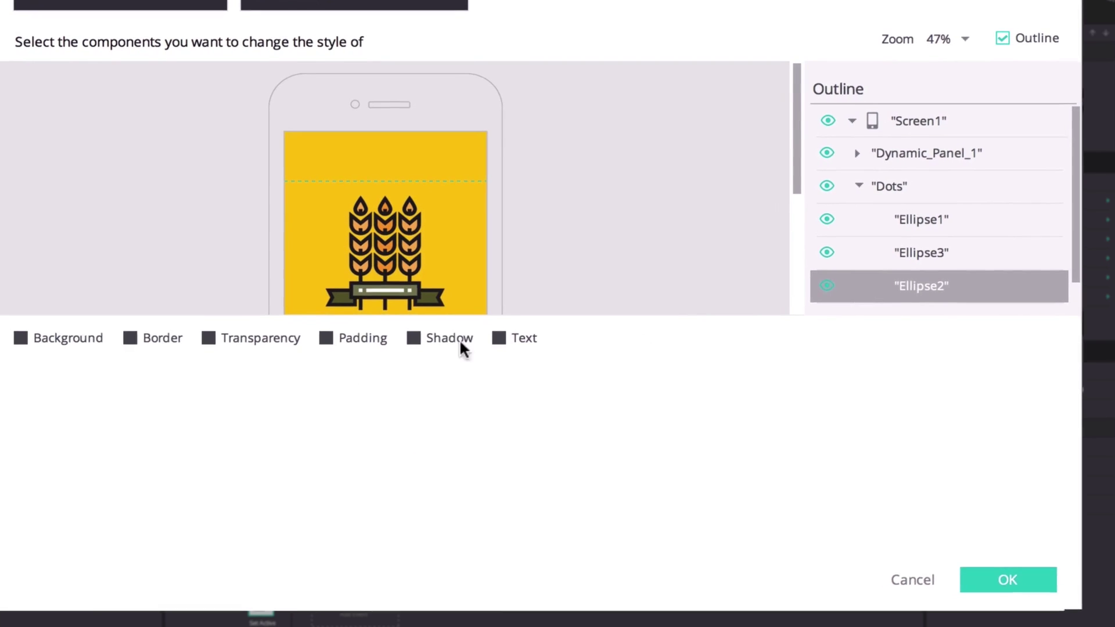
left_click(7, 340)
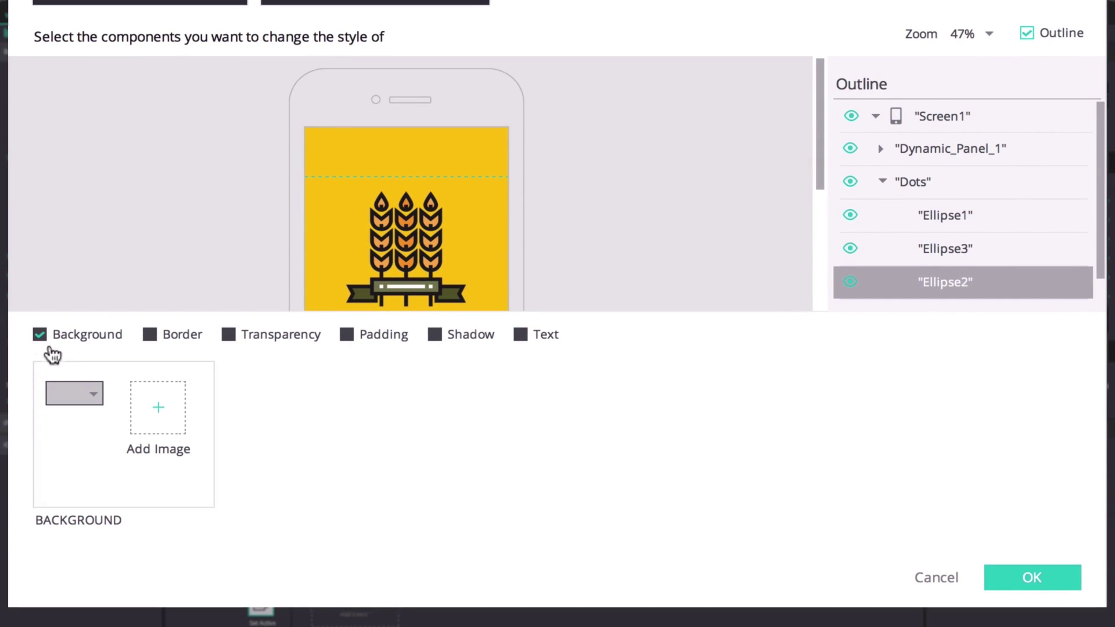
left_click(96, 394)
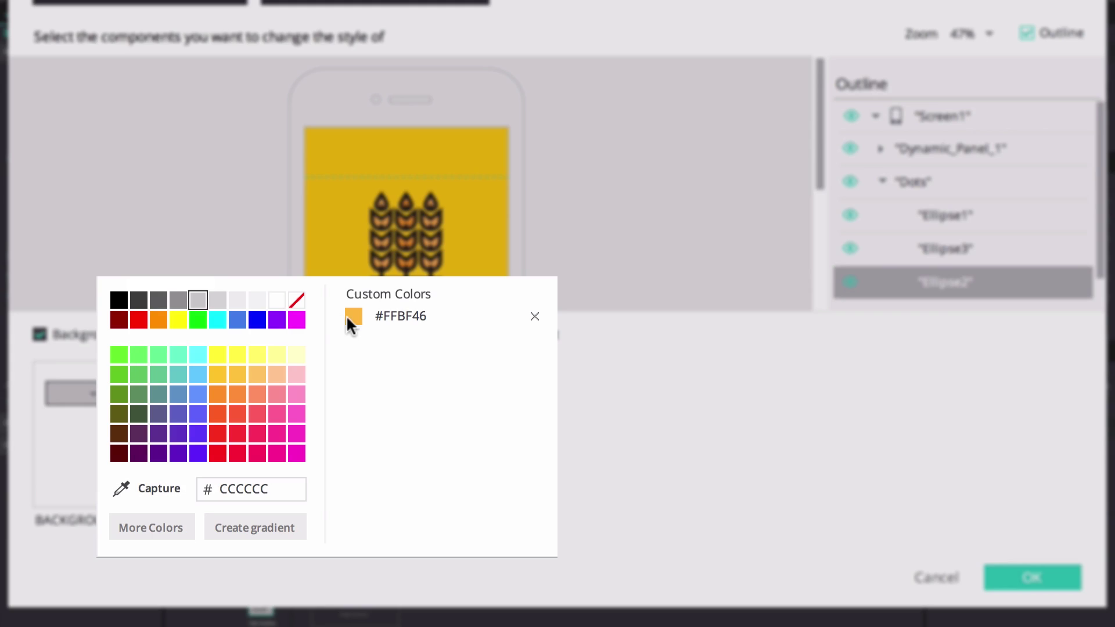
left_click(101, 397)
left_click(1032, 577)
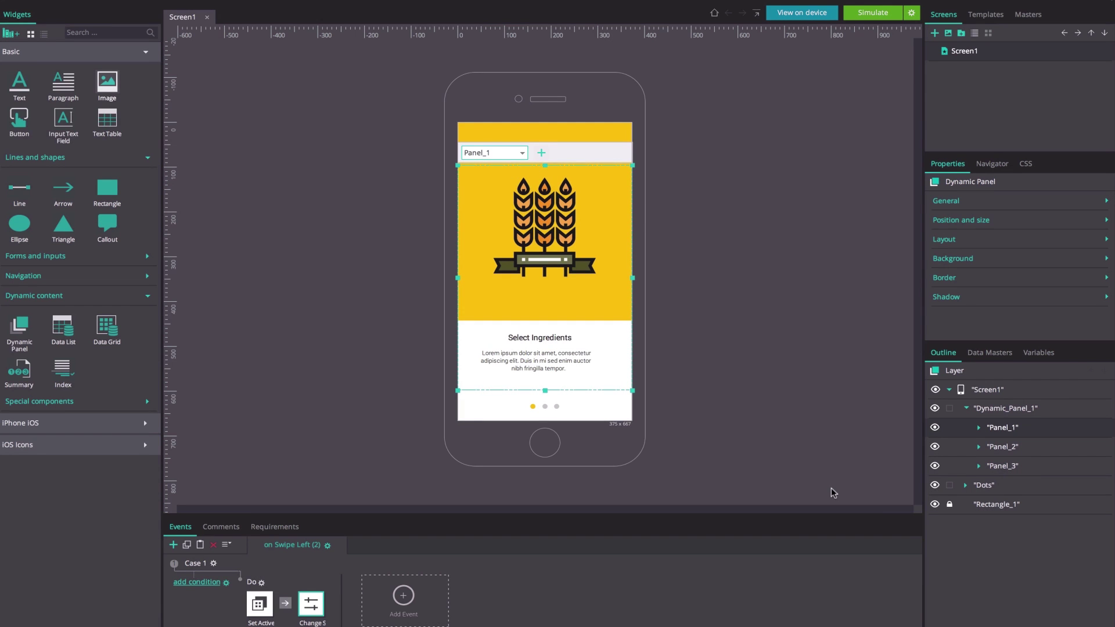
Add another Change Style action after it giving the Ellipse1 dot a grey background.
right_click(312, 596)
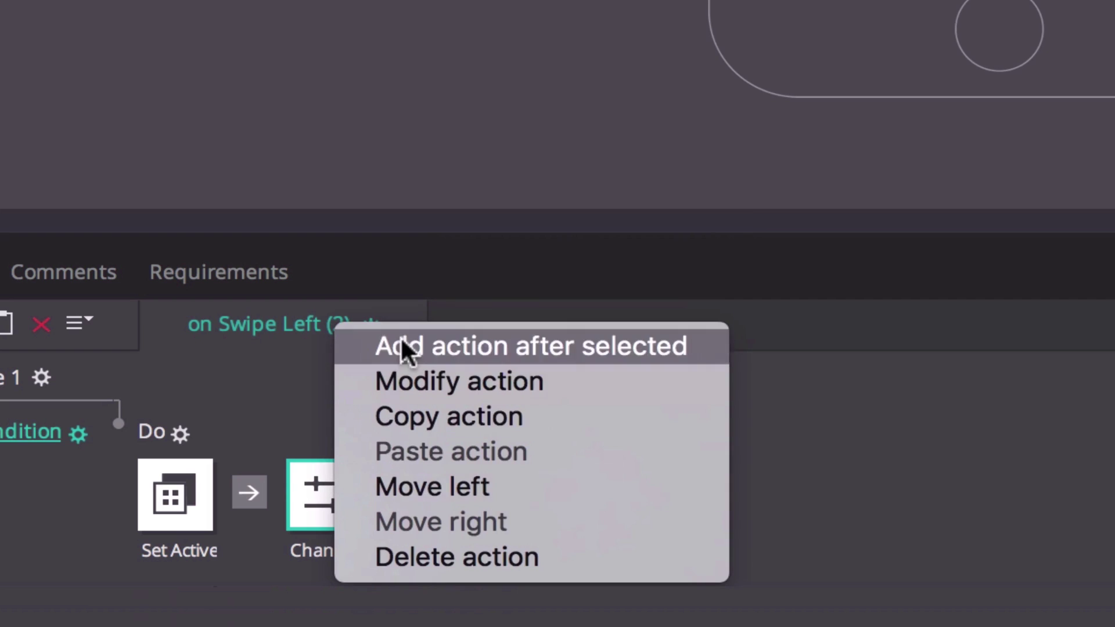
left_click(401, 336)
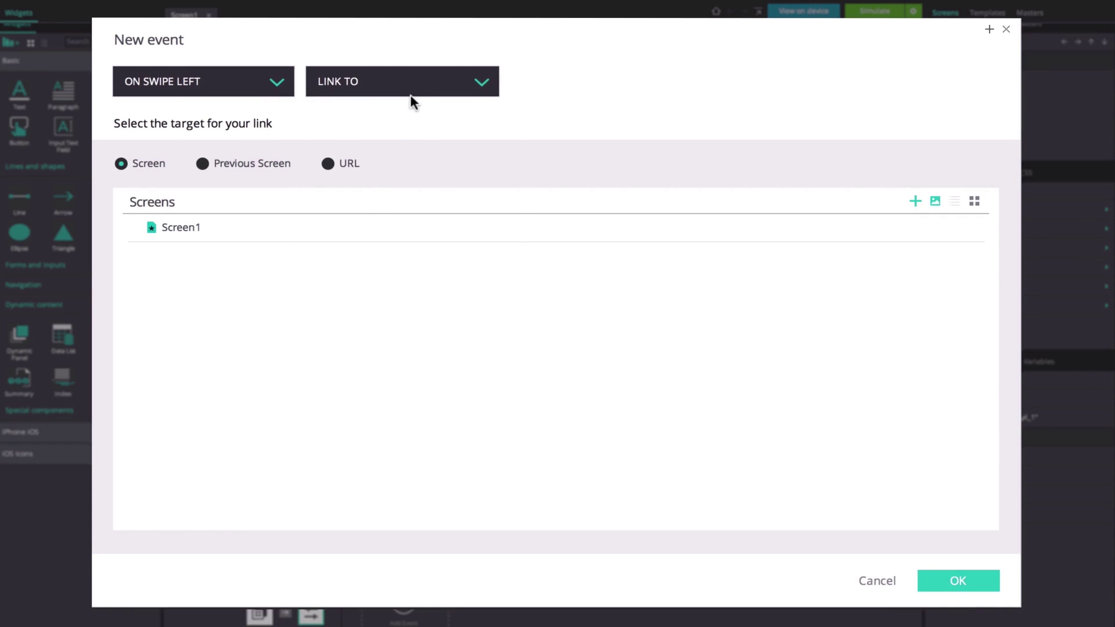
left_click(417, 82)
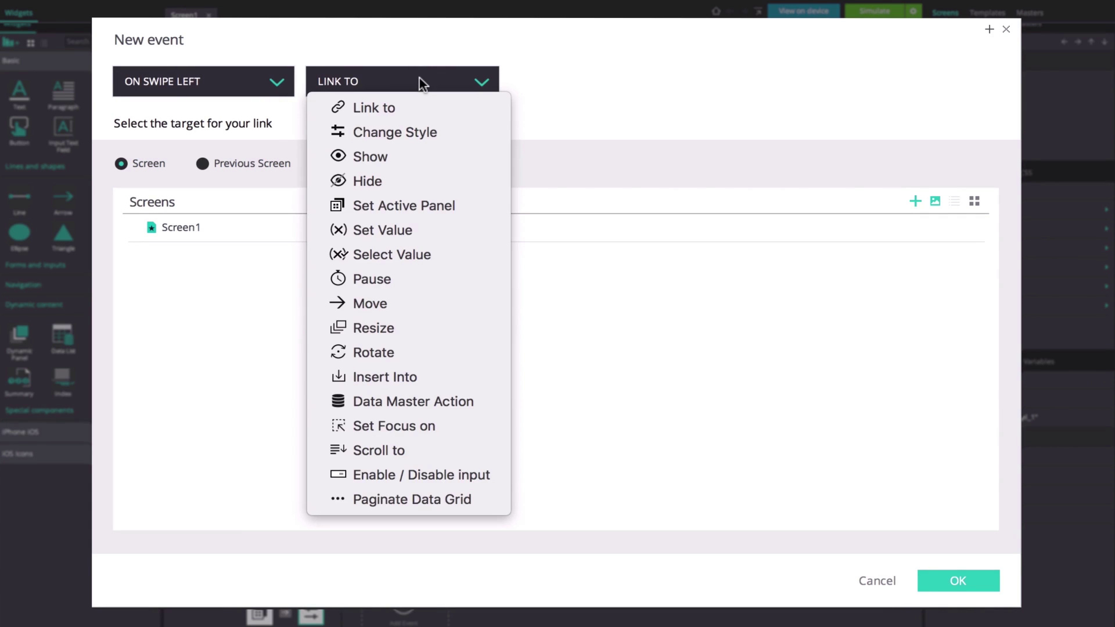
left_click(406, 130)
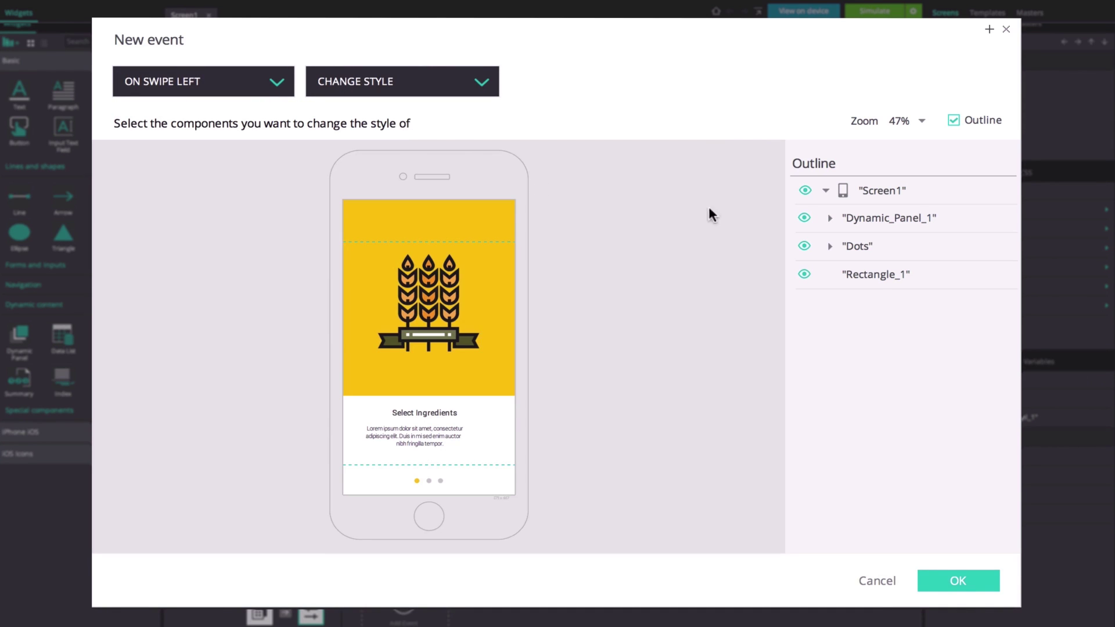
left_click(830, 246)
left_click(871, 267)
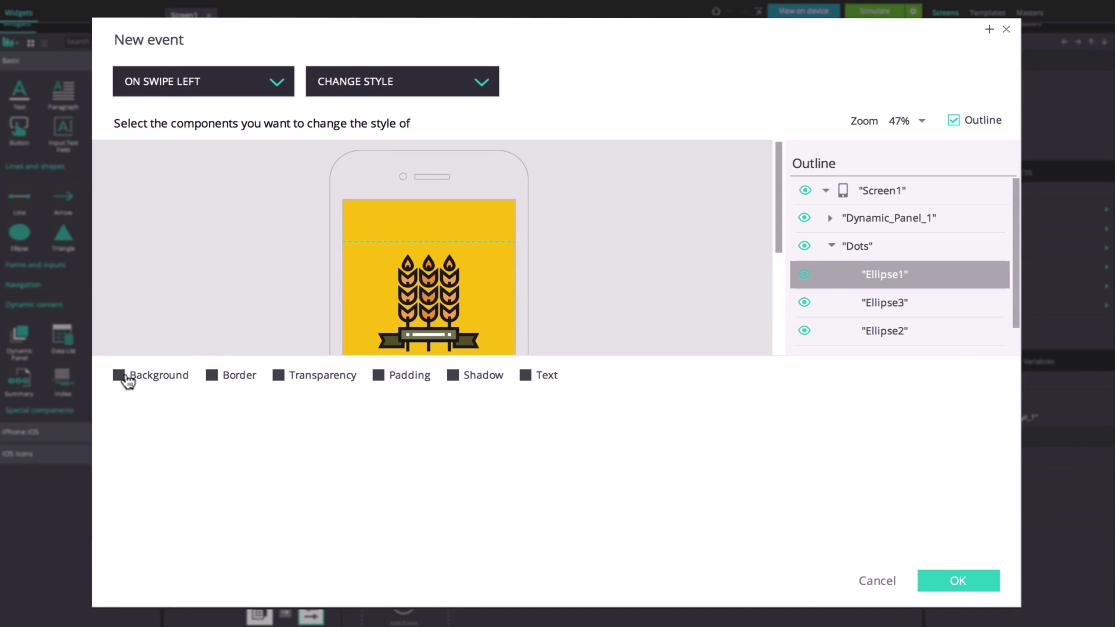
left_click(126, 380)
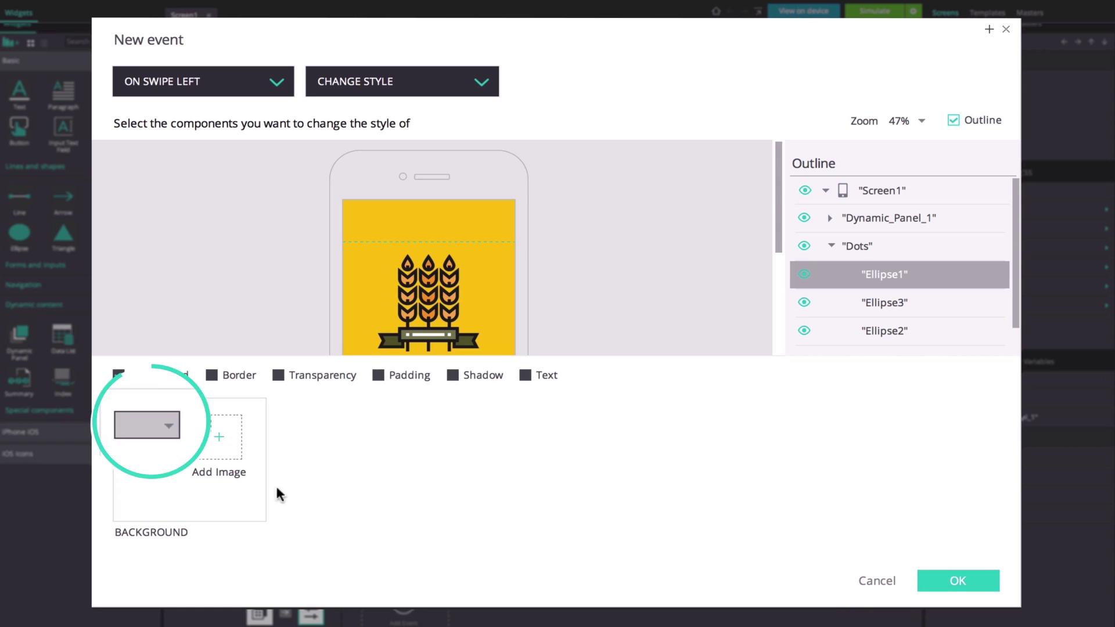
left_click(936, 585)
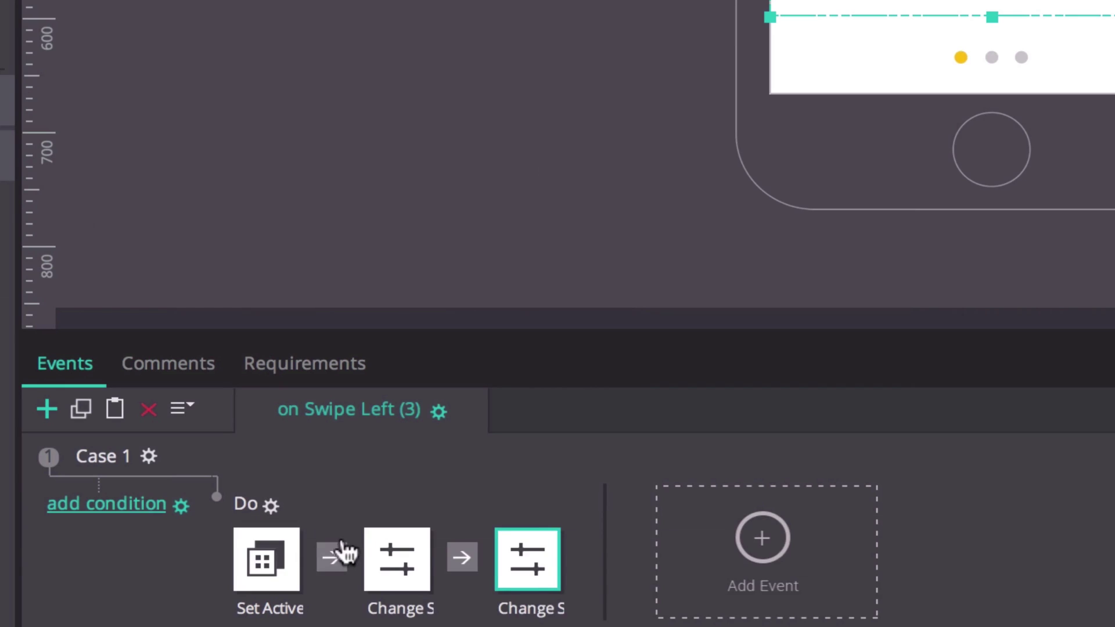
Set both Change Style actions to run WITH previous, then show Panel_2 for editing.
left_click(287, 603)
left_click(362, 541)
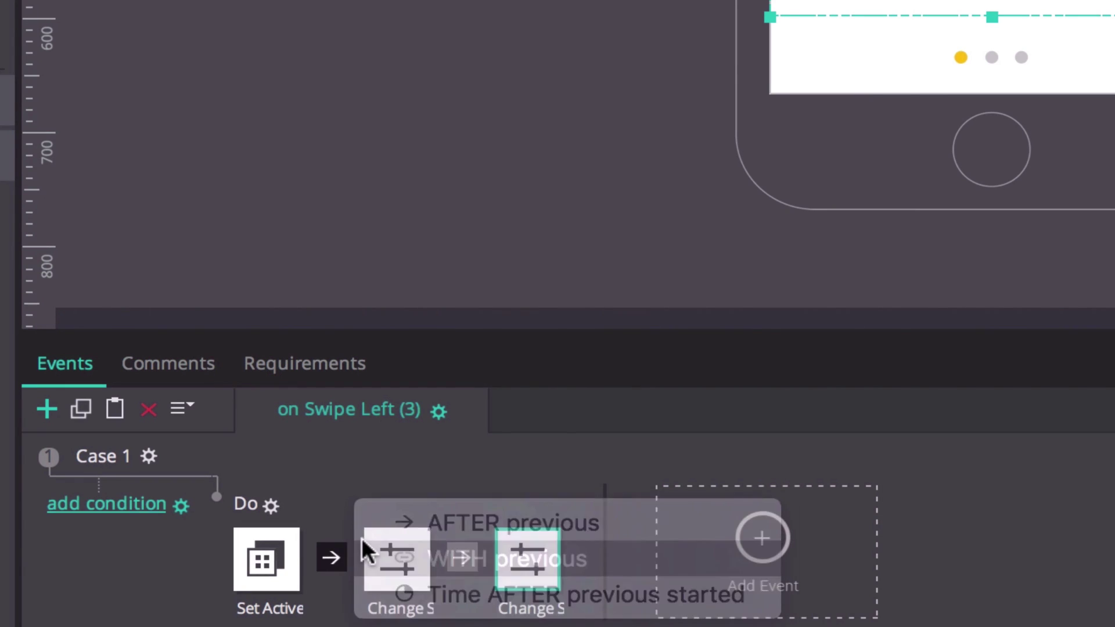
left_click(471, 552)
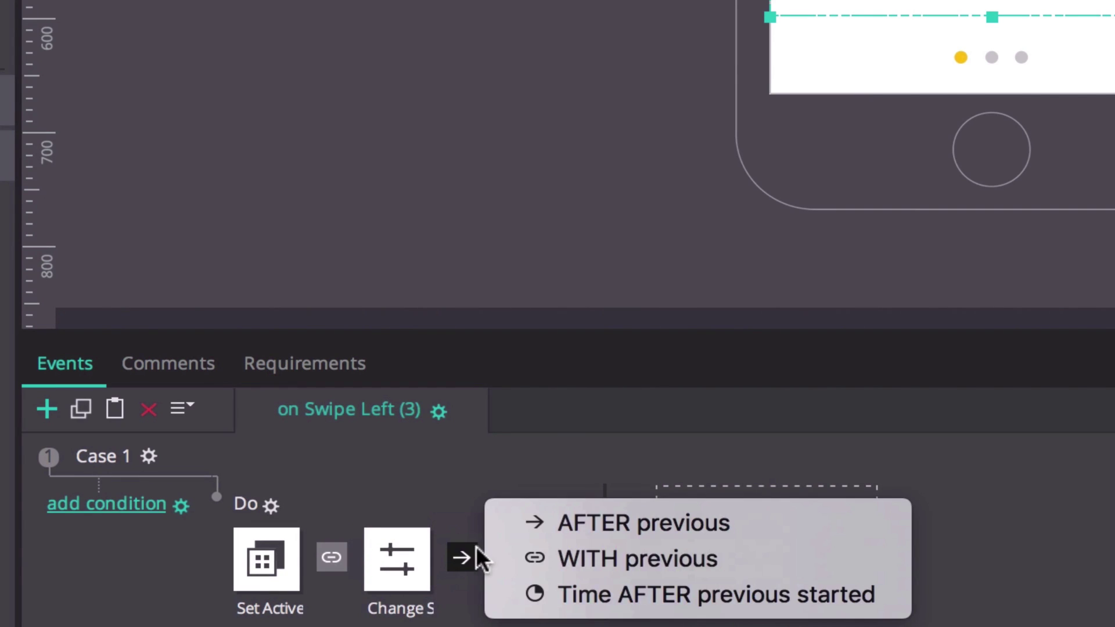
left_click(514, 557)
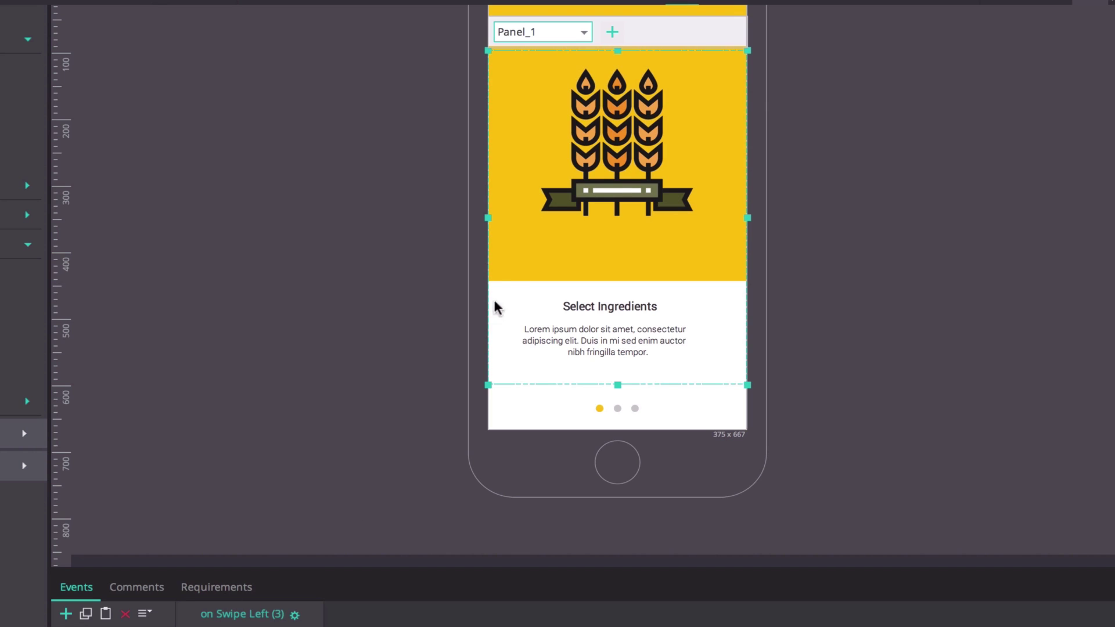
left_click(542, 32)
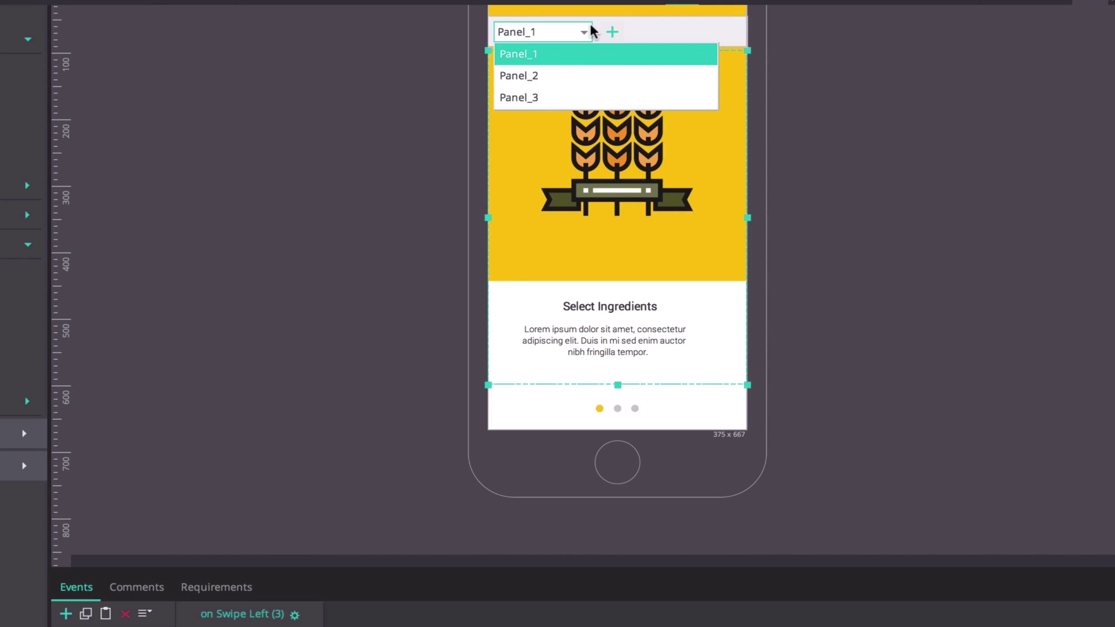
left_click(557, 74)
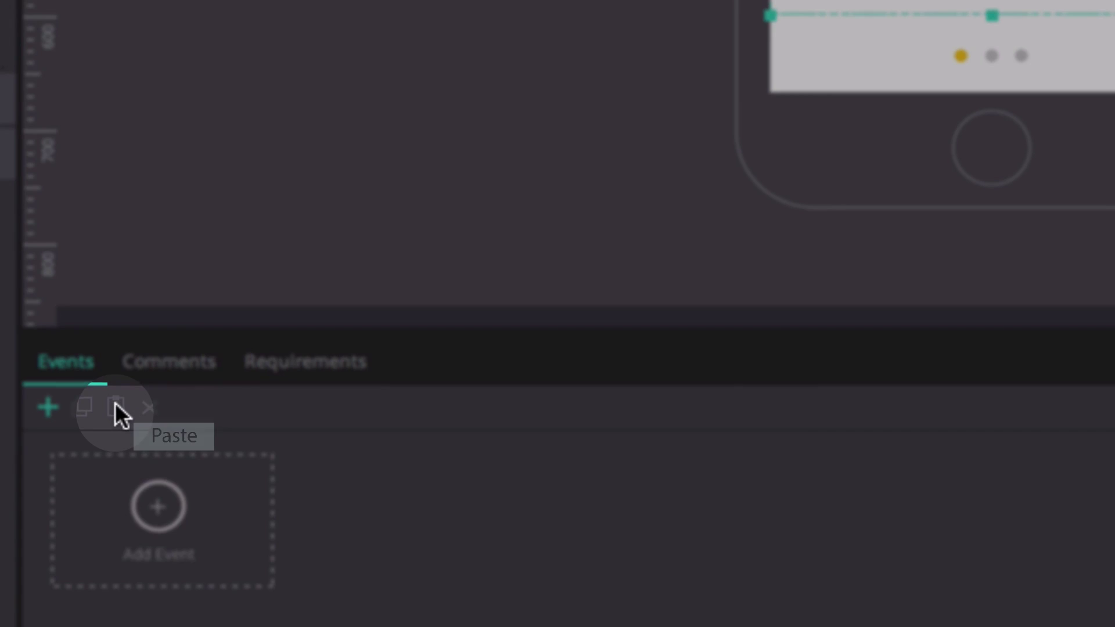
Paste the swipe-left event onto Panel_2 and retarget its Set Active to Panel_3.
left_click(105, 614)
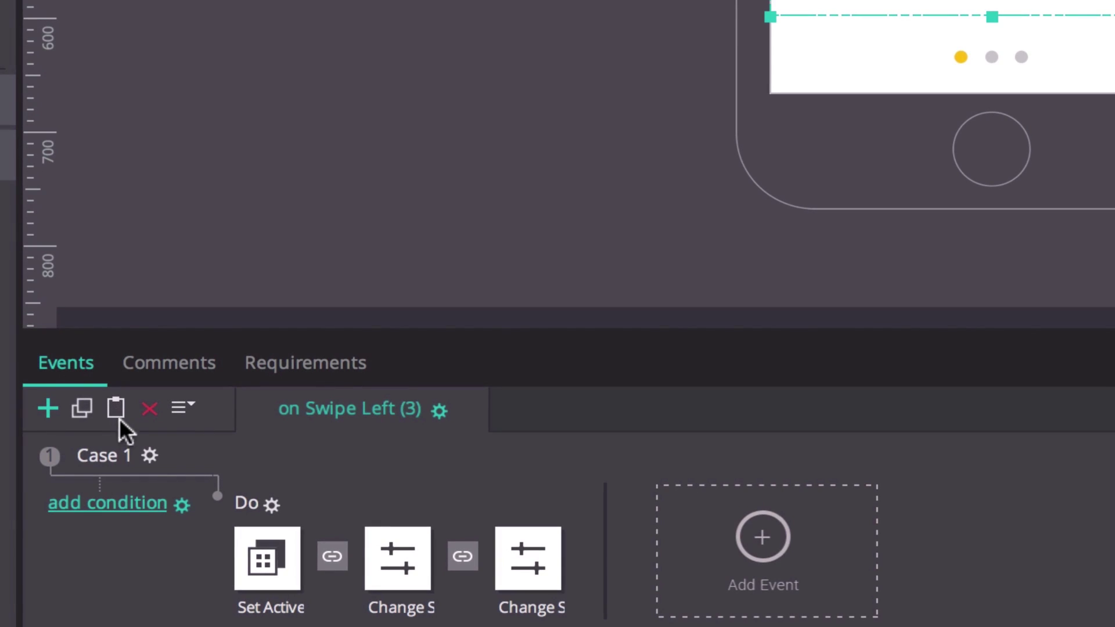
double_click(243, 540)
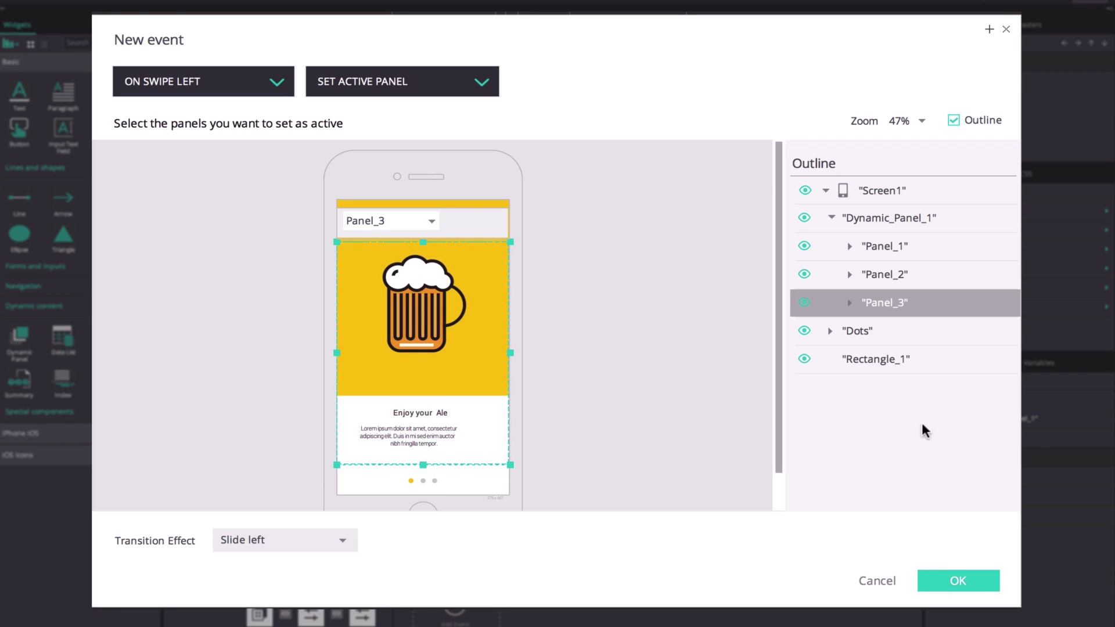
left_click(936, 581)
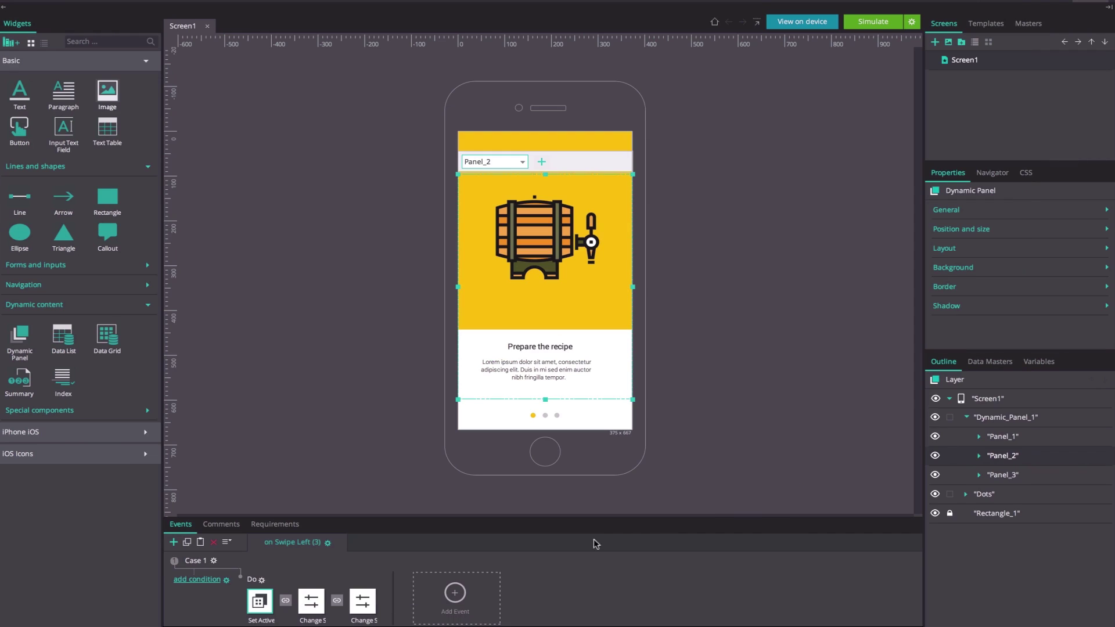
Retarget the style changes so Ellipse3 turns yellow and Ellipse2 turns grey.
double_click(303, 605)
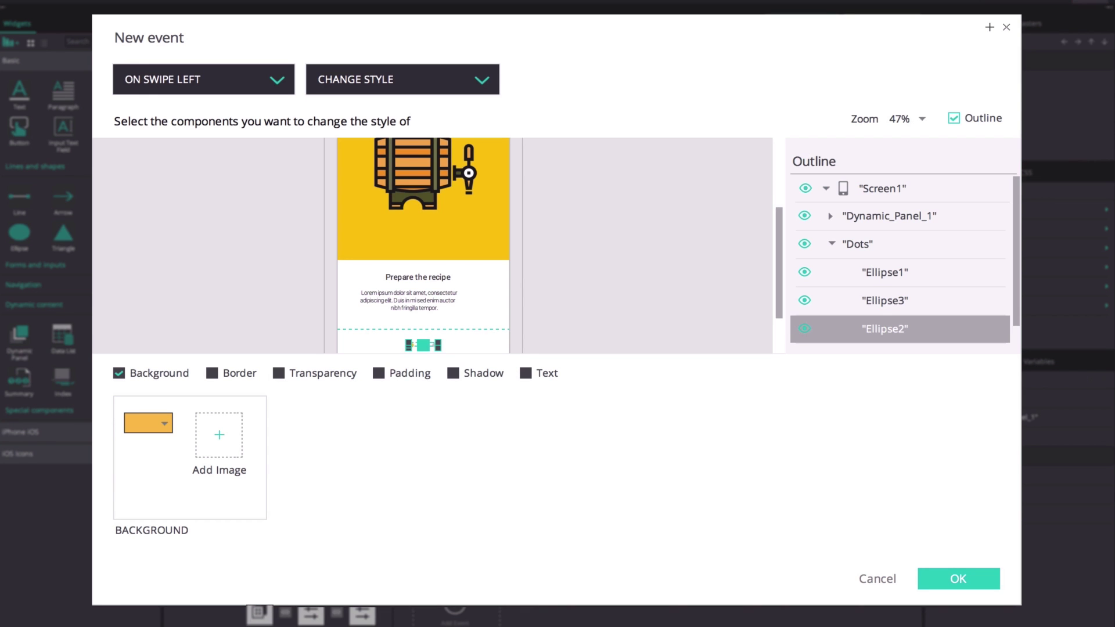
left_click(849, 305)
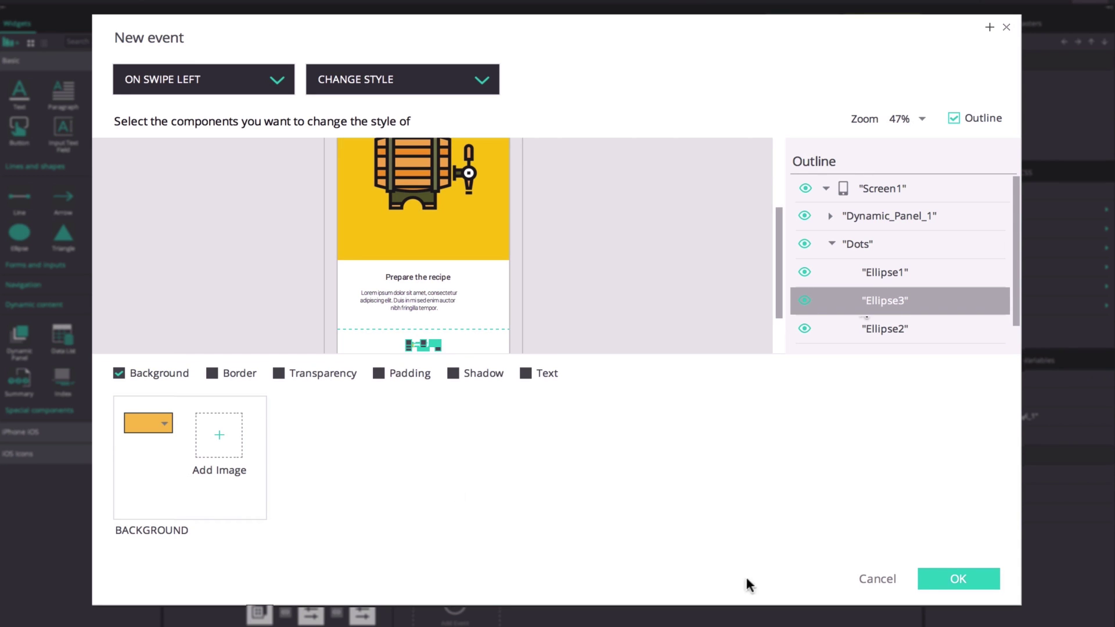
left_click(926, 585)
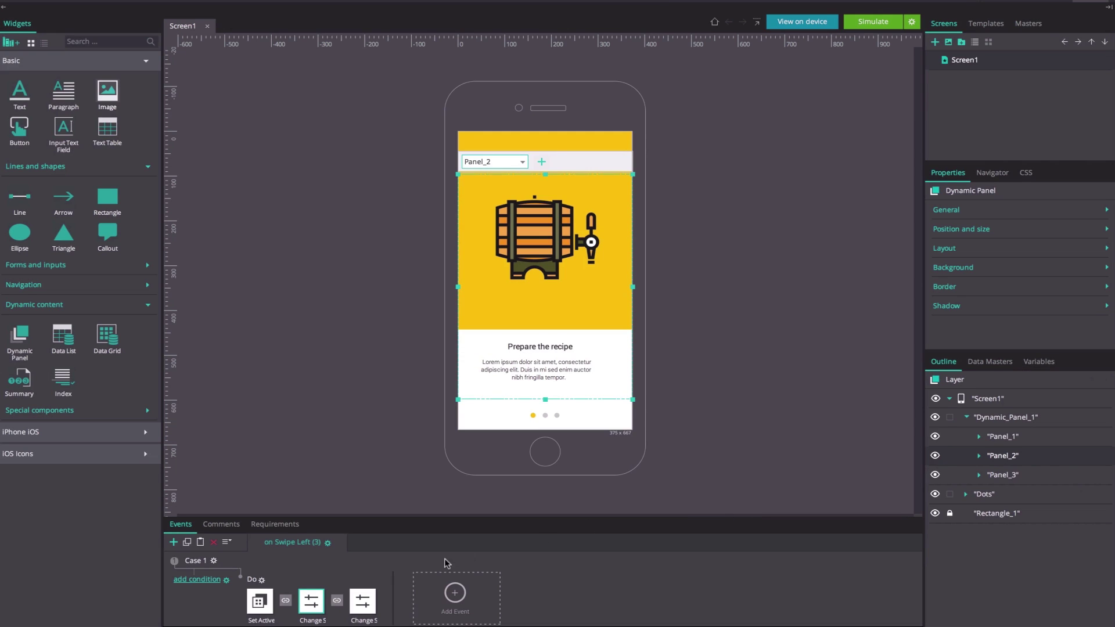
double_click(367, 599)
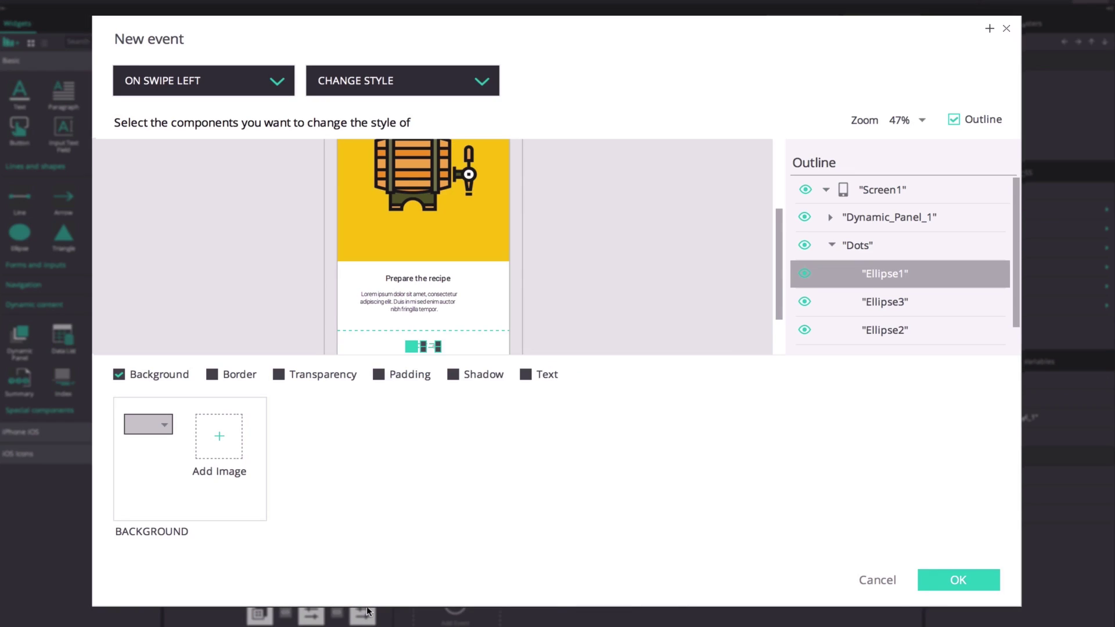
left_click(889, 329)
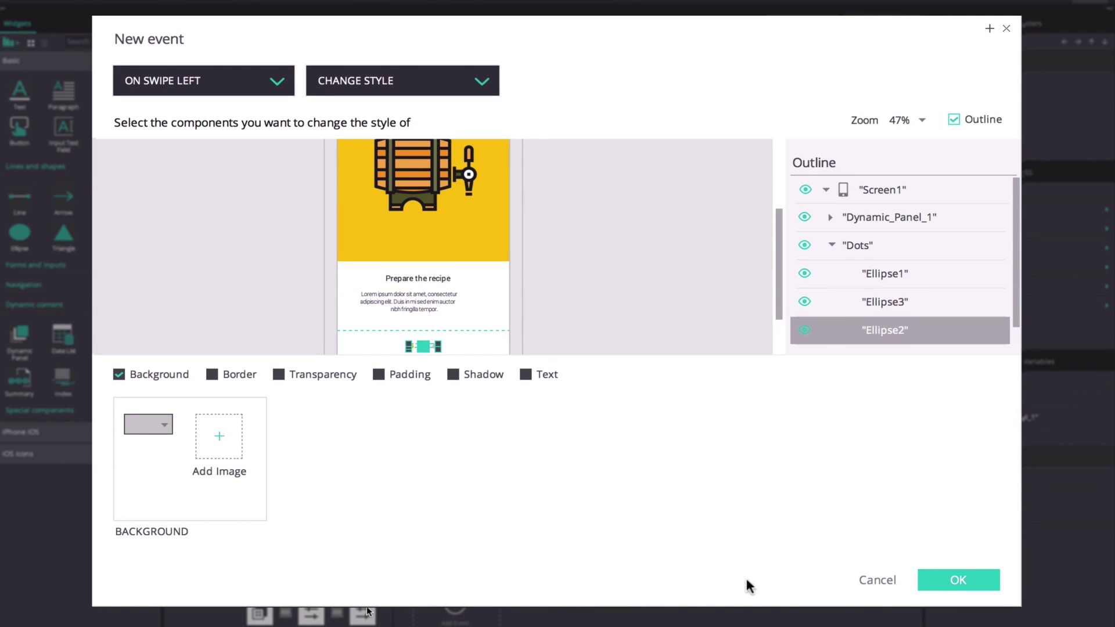
left_click(926, 580)
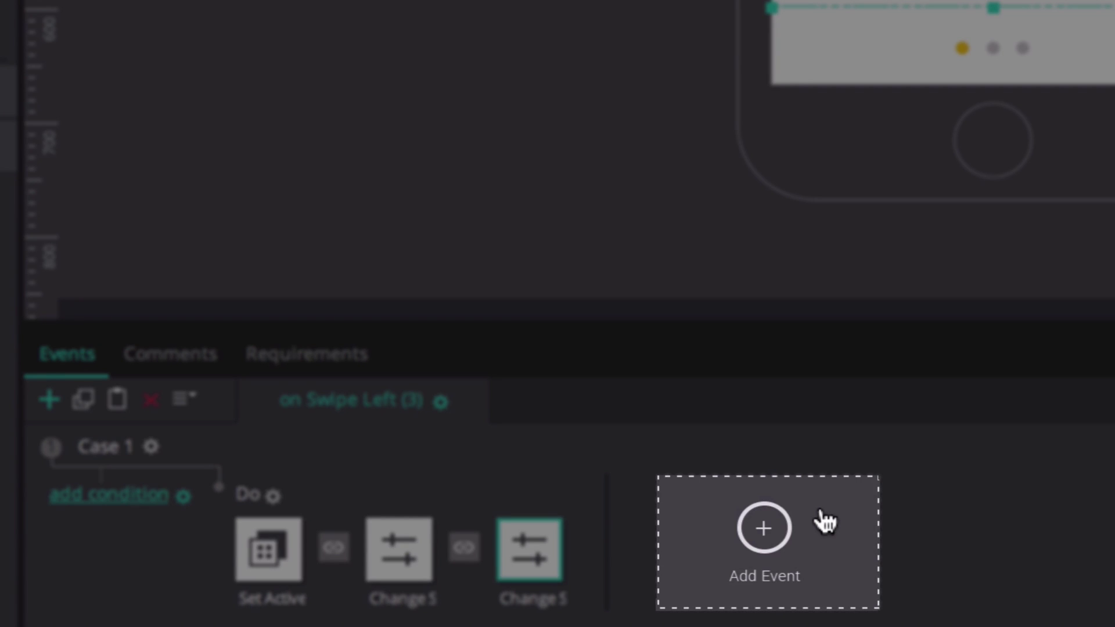
Add an On Swipe Right event that sets Dynamic_Panel_1's active panel to Panel_1.
left_click(823, 520)
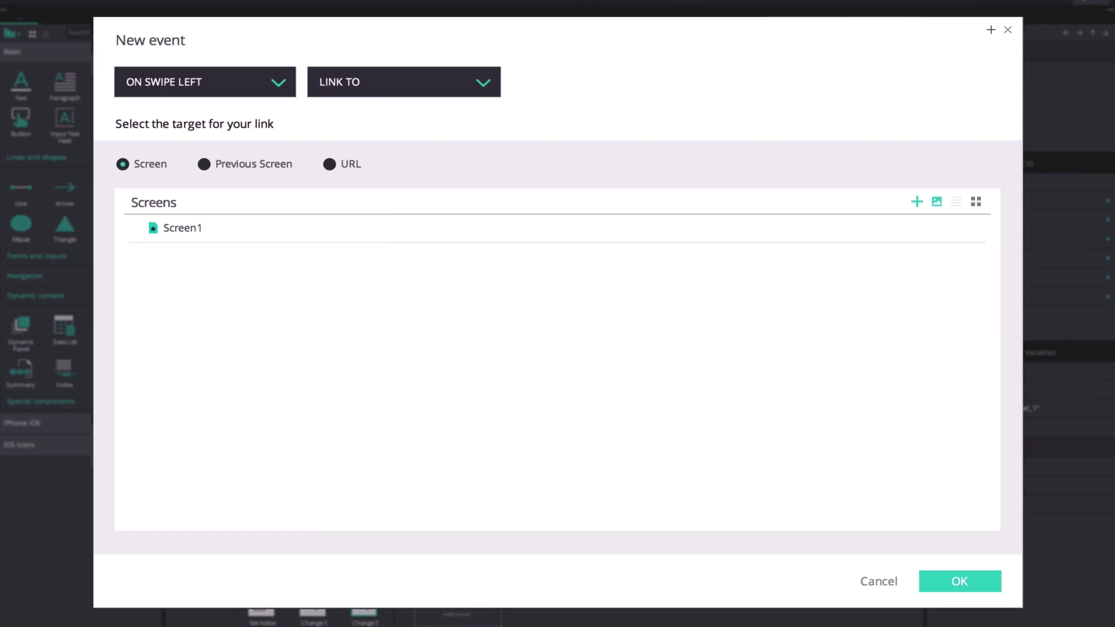
left_click(273, 83)
mouse_move(257, 152)
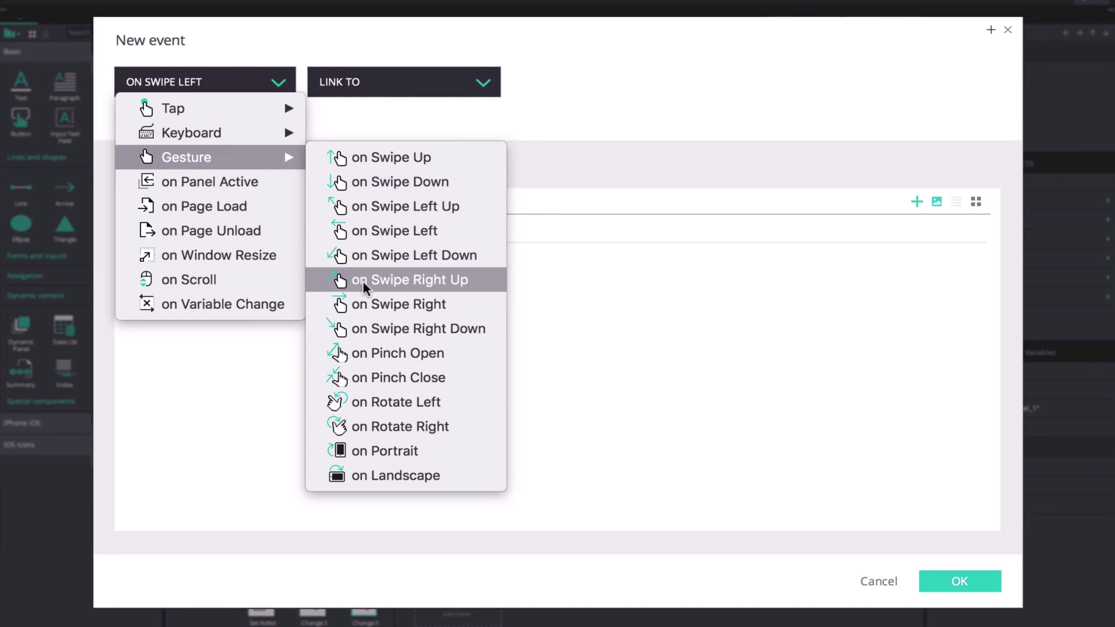
left_click(365, 303)
left_click(416, 87)
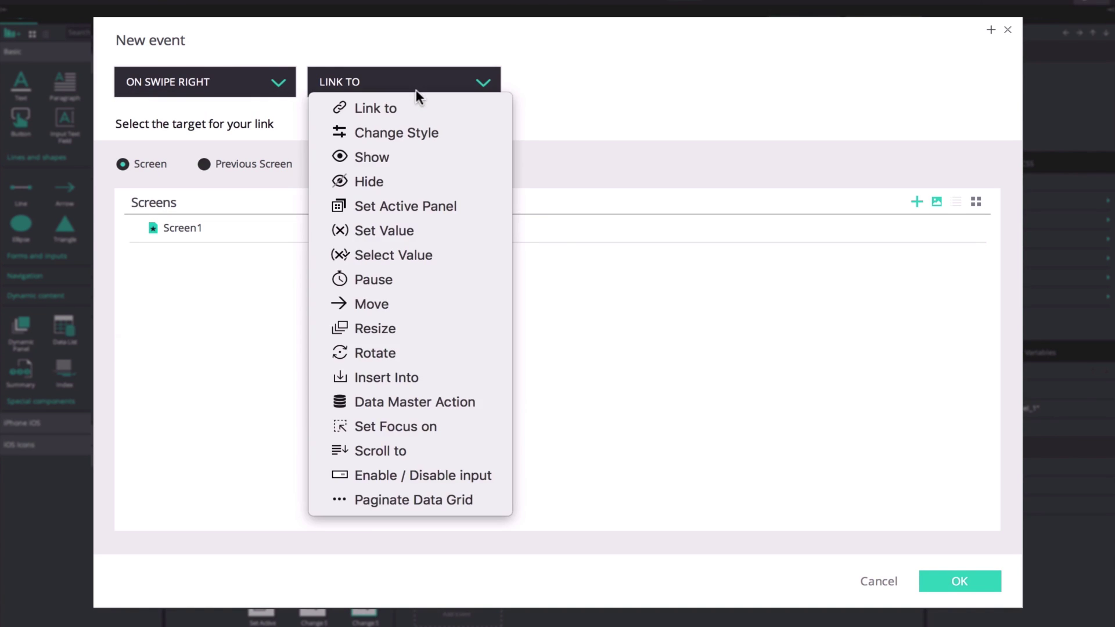
left_click(388, 203)
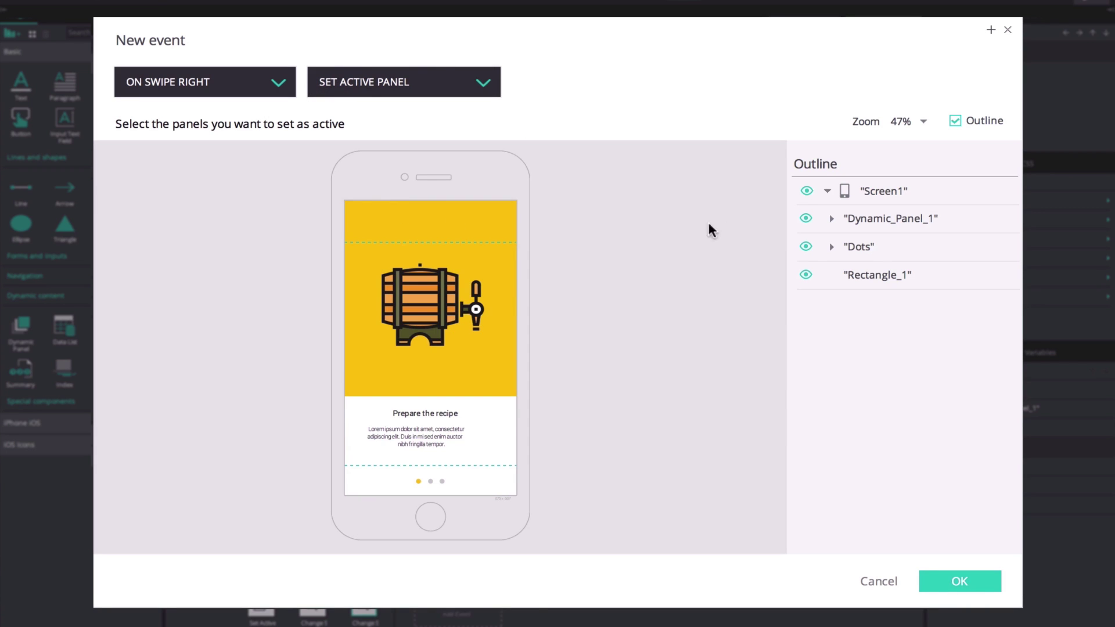
left_click(830, 218)
left_click(885, 246)
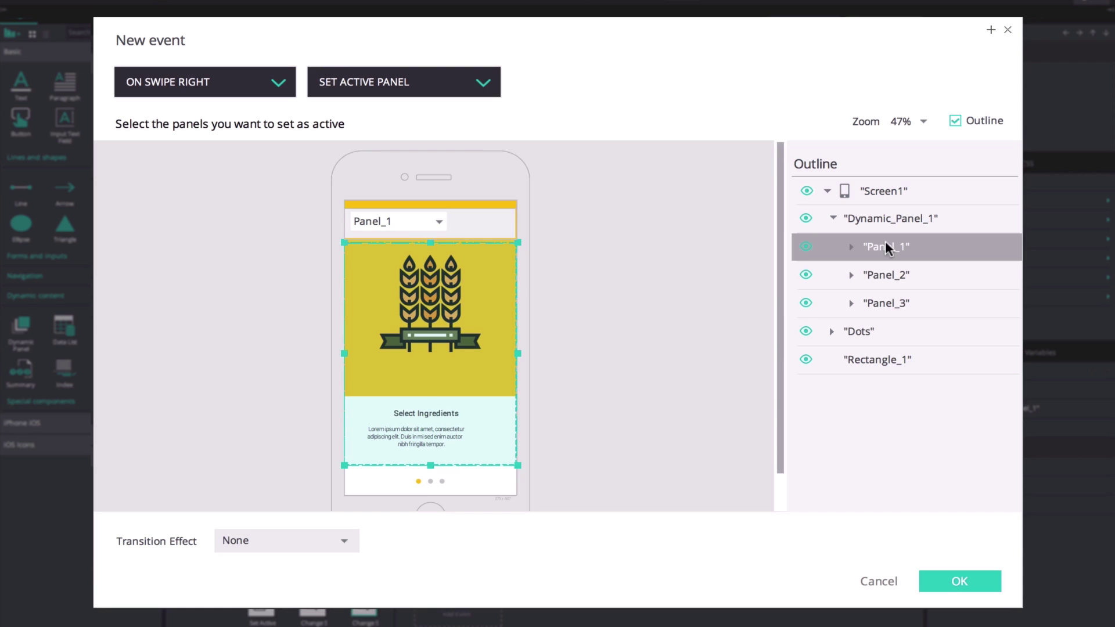
Give the swipe-right panel switch a Slide right transition and confirm.
left_click(339, 544)
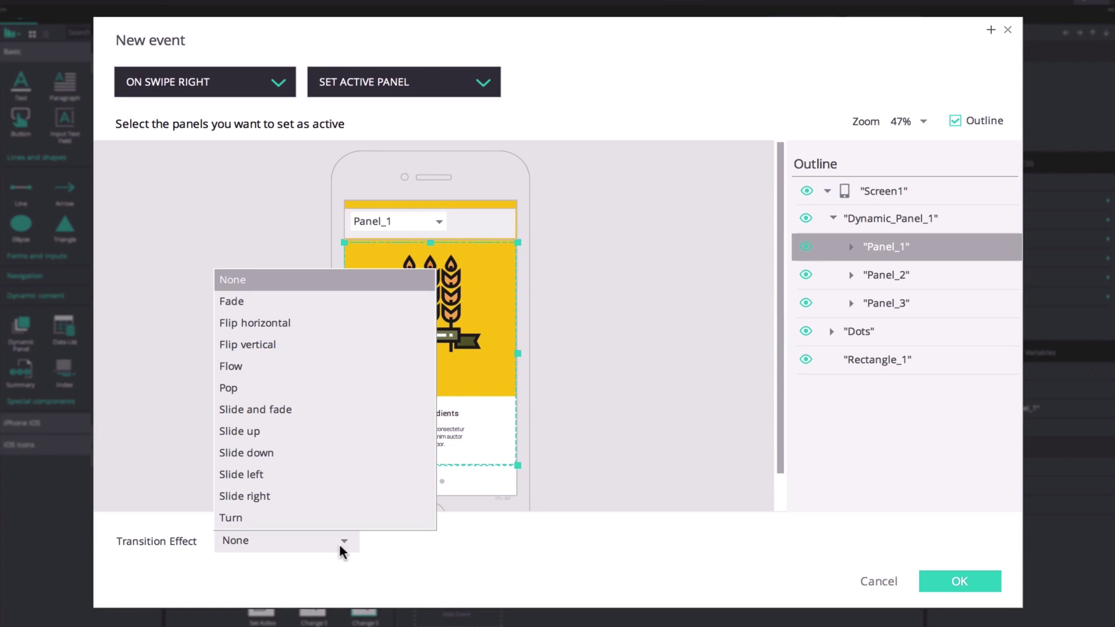
left_click(350, 497)
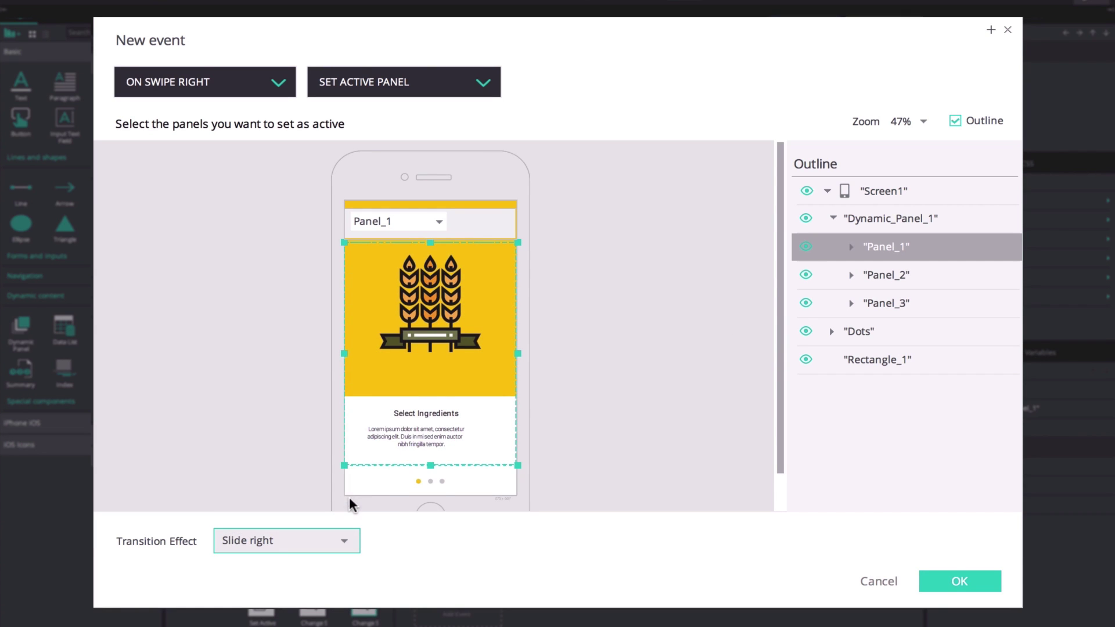
left_click(927, 583)
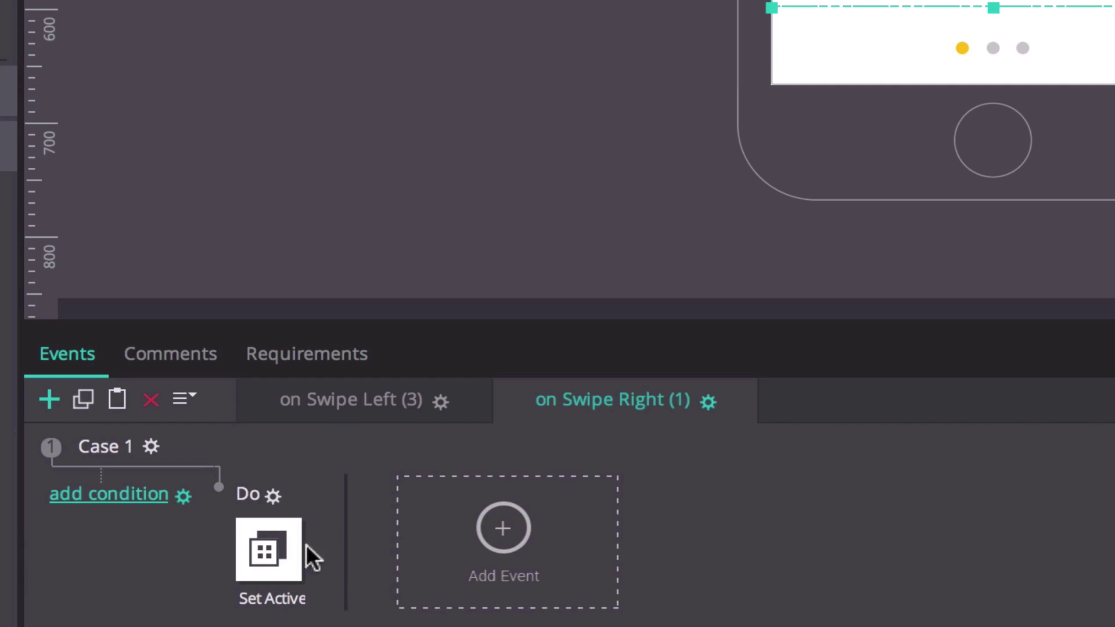
Add a Change Style action after Set Active giving Dots > Ellipse1 a yellow background.
right_click(266, 604)
left_click(329, 419)
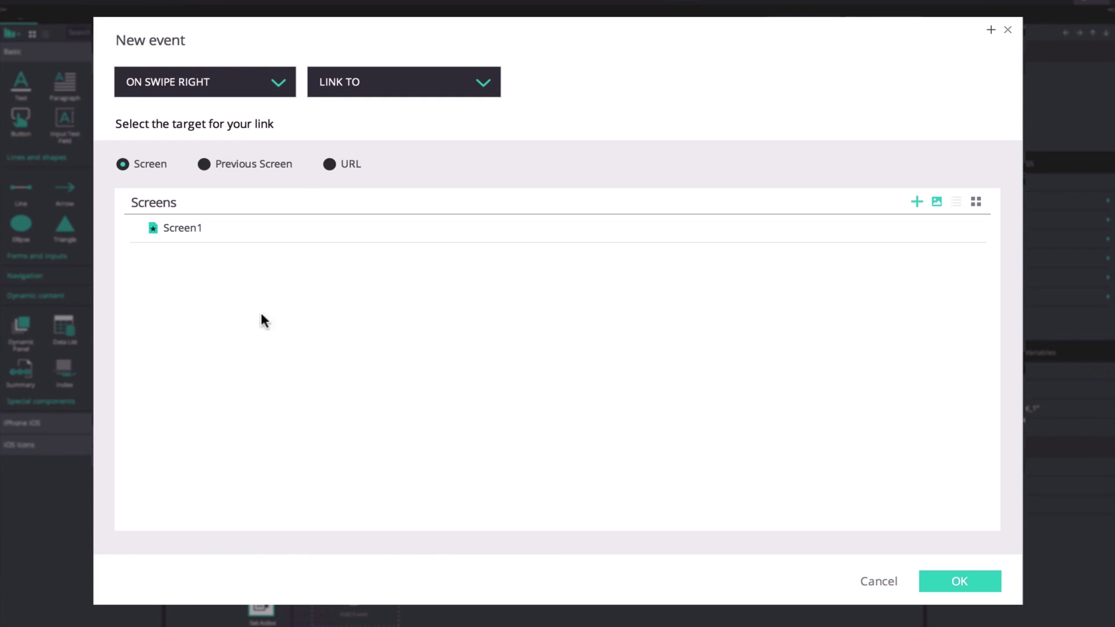
left_click(334, 79)
left_click(349, 133)
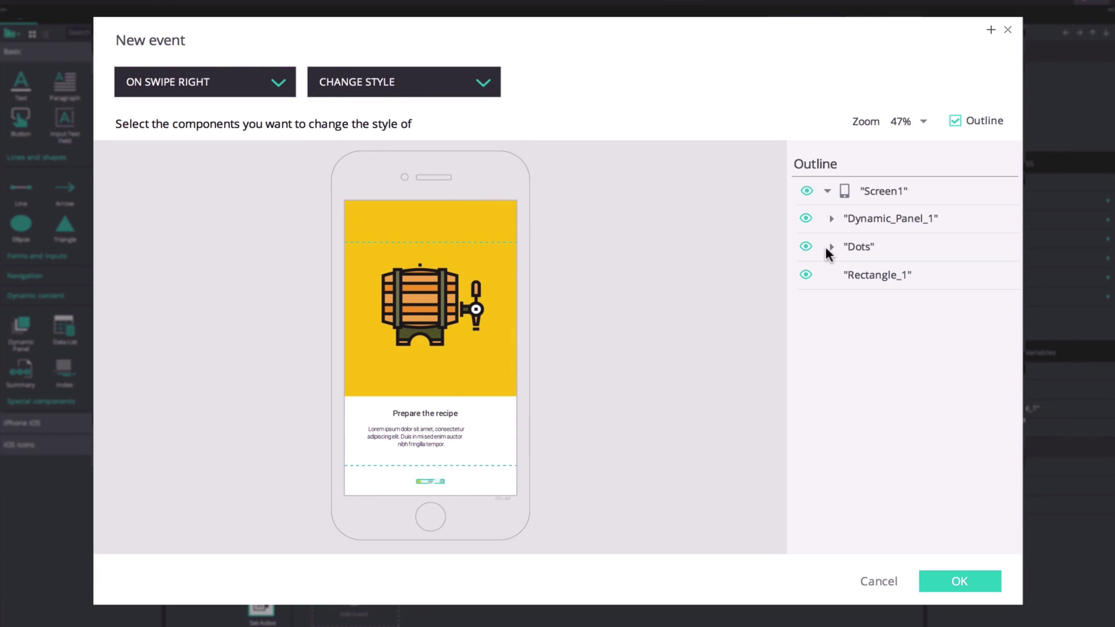
left_click(830, 247)
left_click(868, 273)
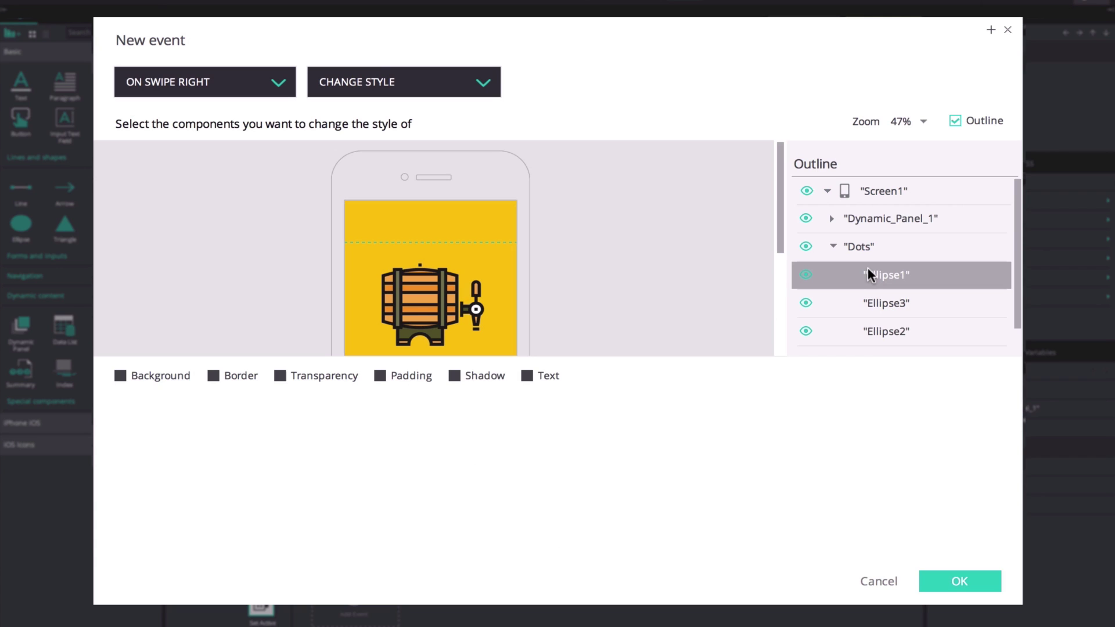
left_click(121, 377)
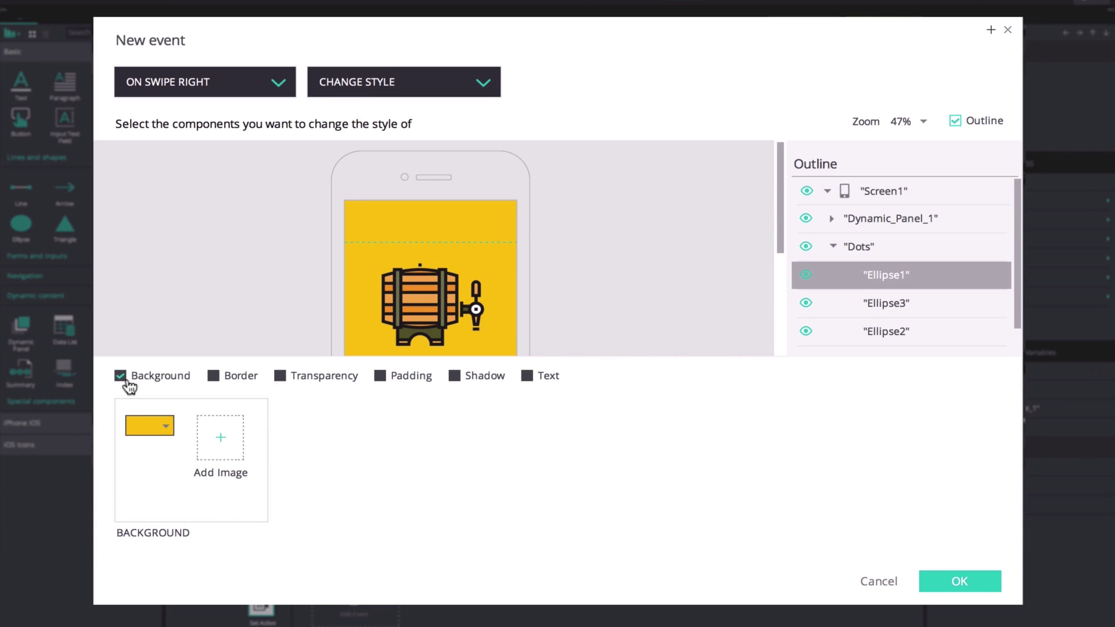
left_click(952, 582)
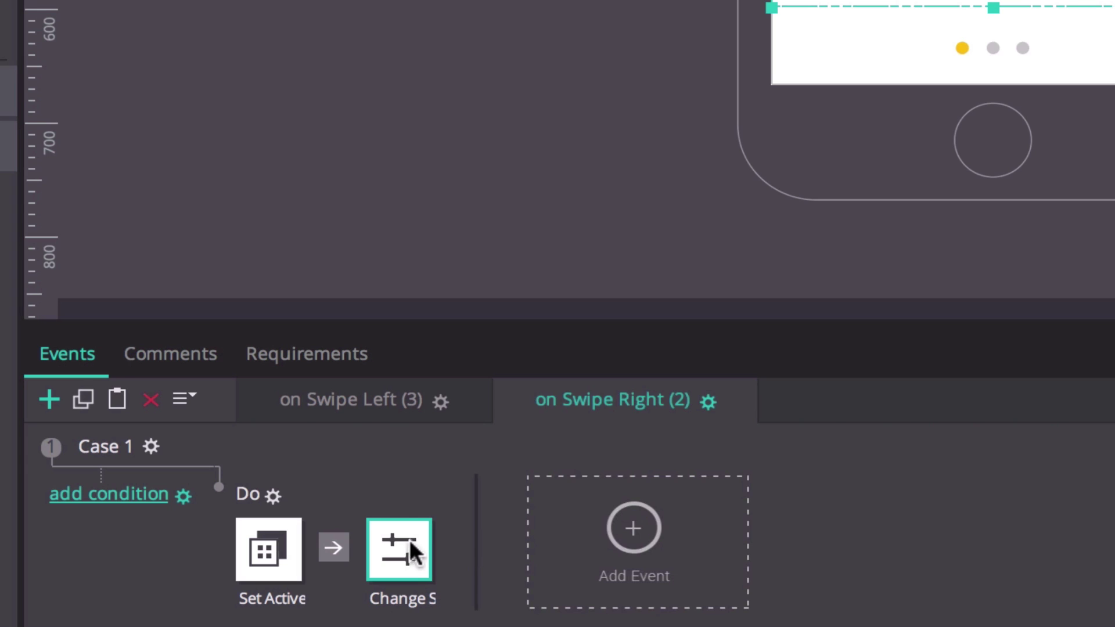
Add a third Change Style action giving Dots > Ellipse2 a gray background.
right_click(314, 604)
left_click(514, 421)
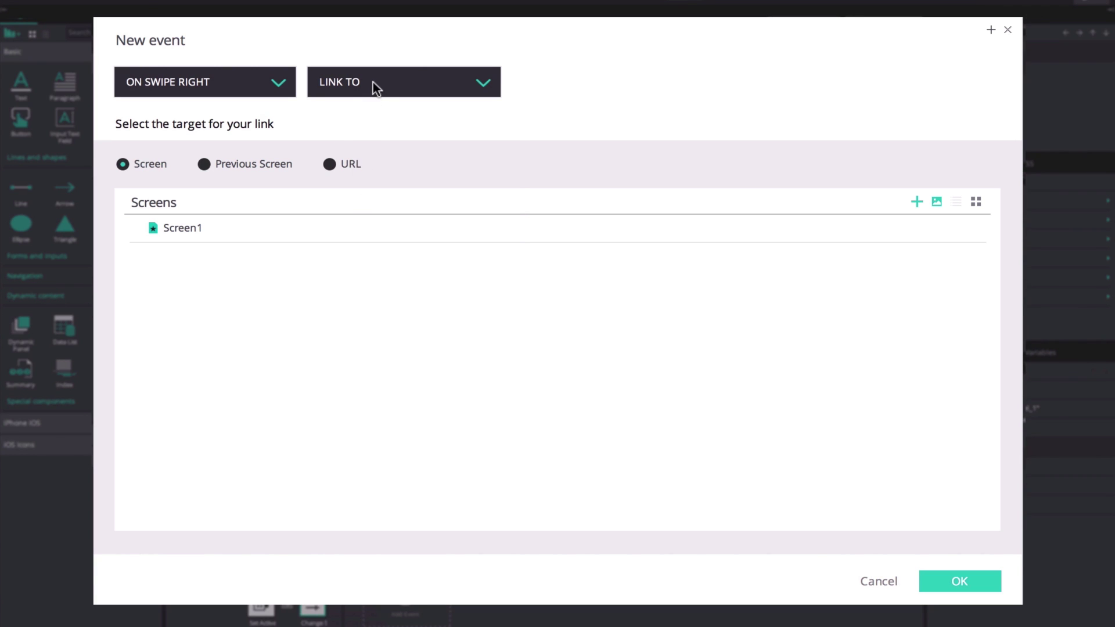
left_click(373, 82)
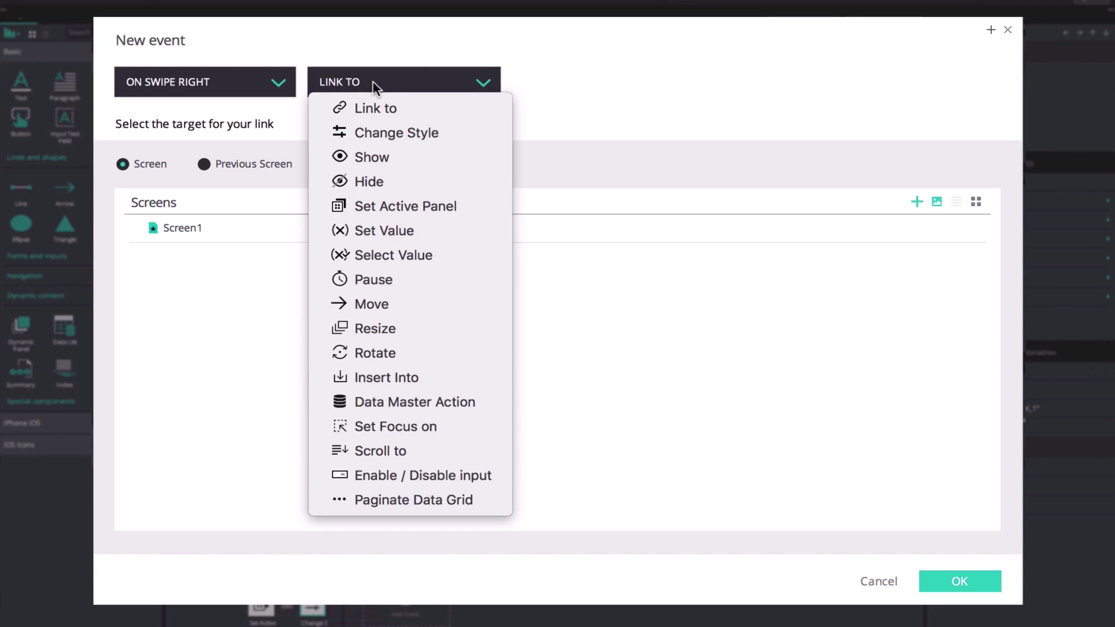
left_click(368, 126)
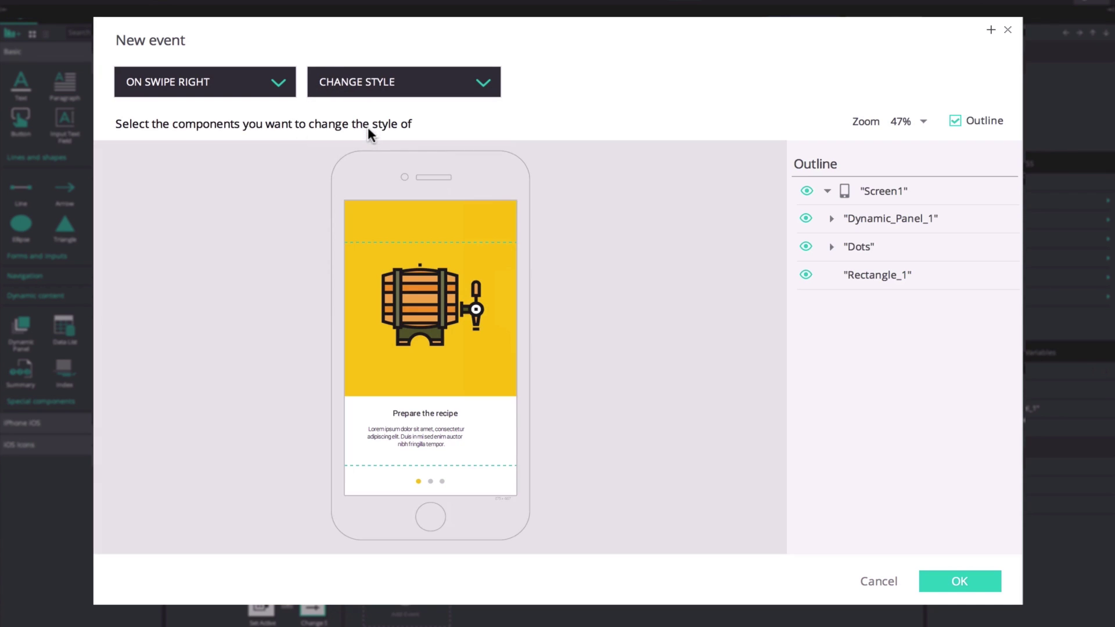
left_click(831, 247)
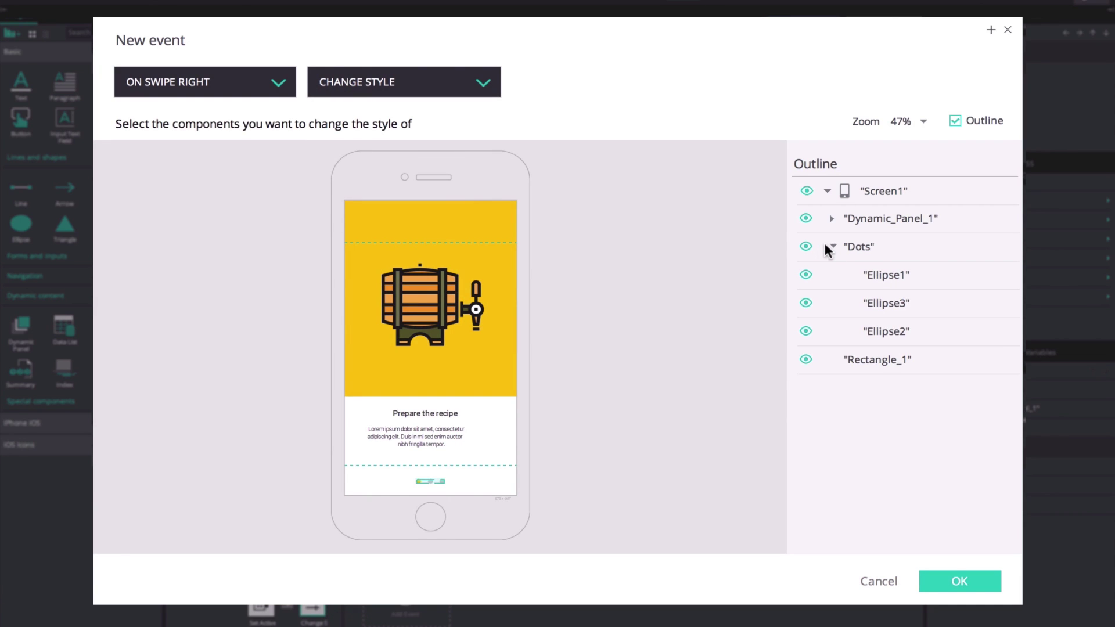
left_click(851, 331)
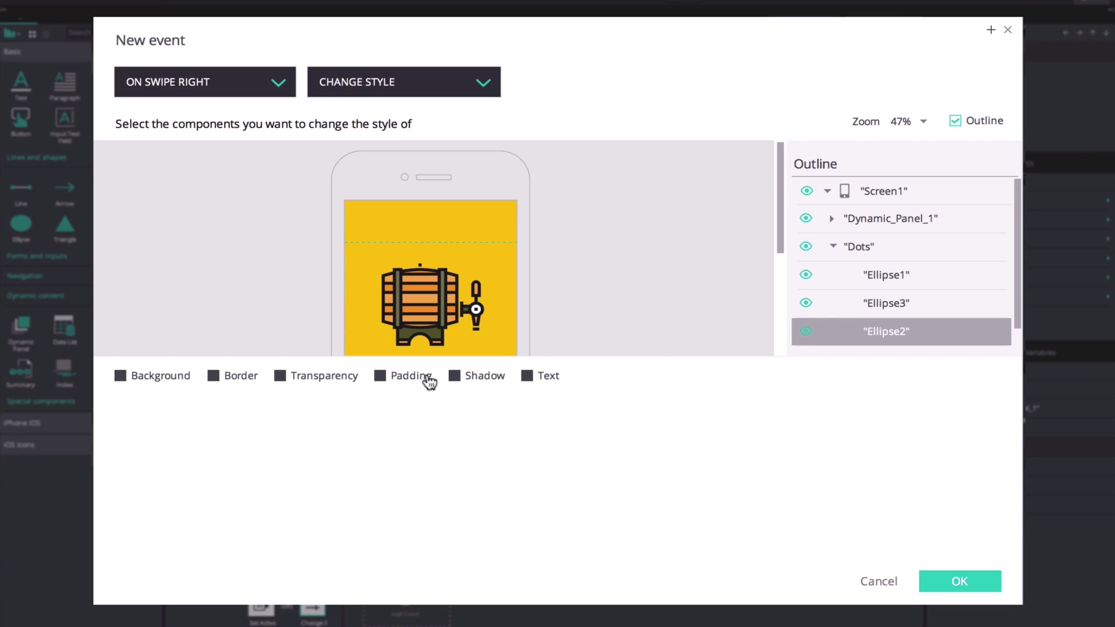
left_click(161, 376)
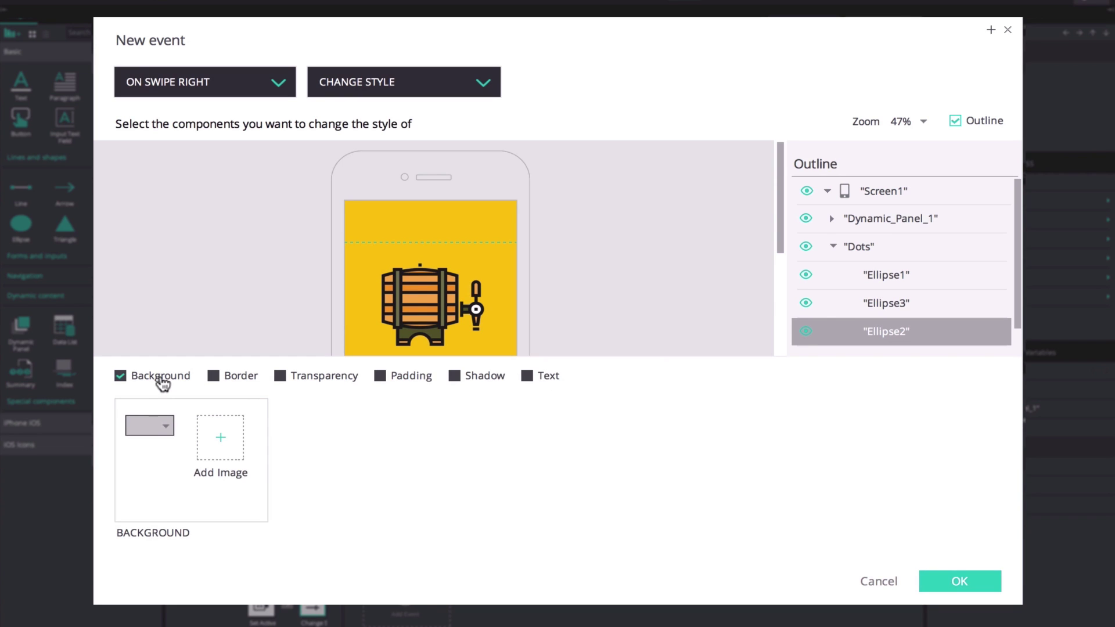
left_click(950, 584)
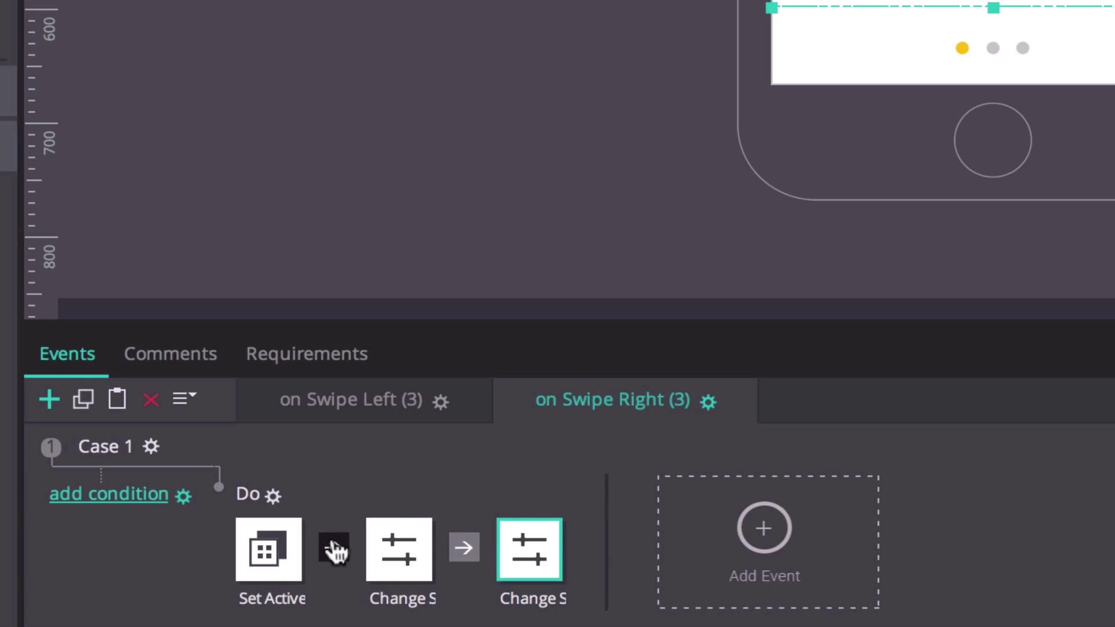
Set both dot style changes in On Swipe Right to run WITH previous, alongside the panel switch.
left_click(289, 602)
left_click(391, 545)
left_click(463, 548)
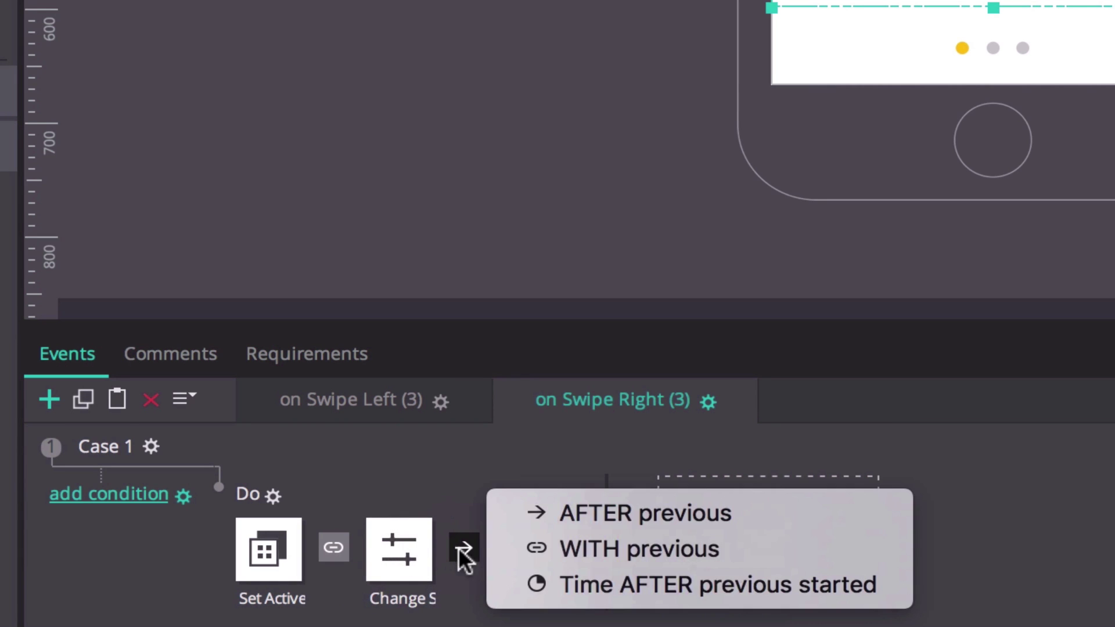
left_click(522, 549)
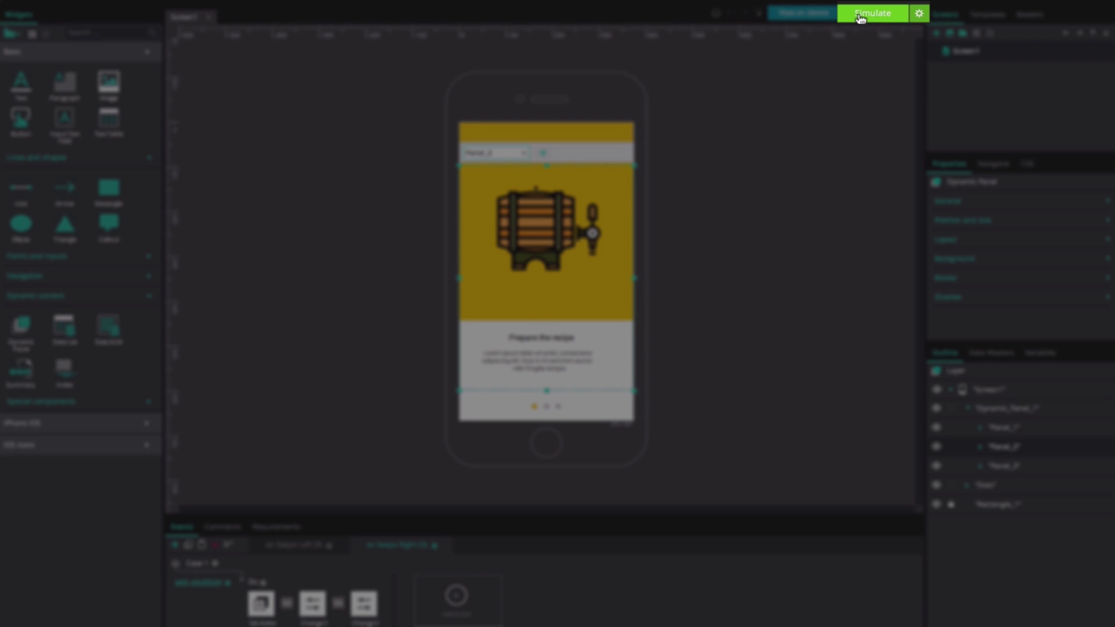
Simulate the prototype and swipe right through Prepare the recipe back to Select Ingredients.
left_click(861, 17)
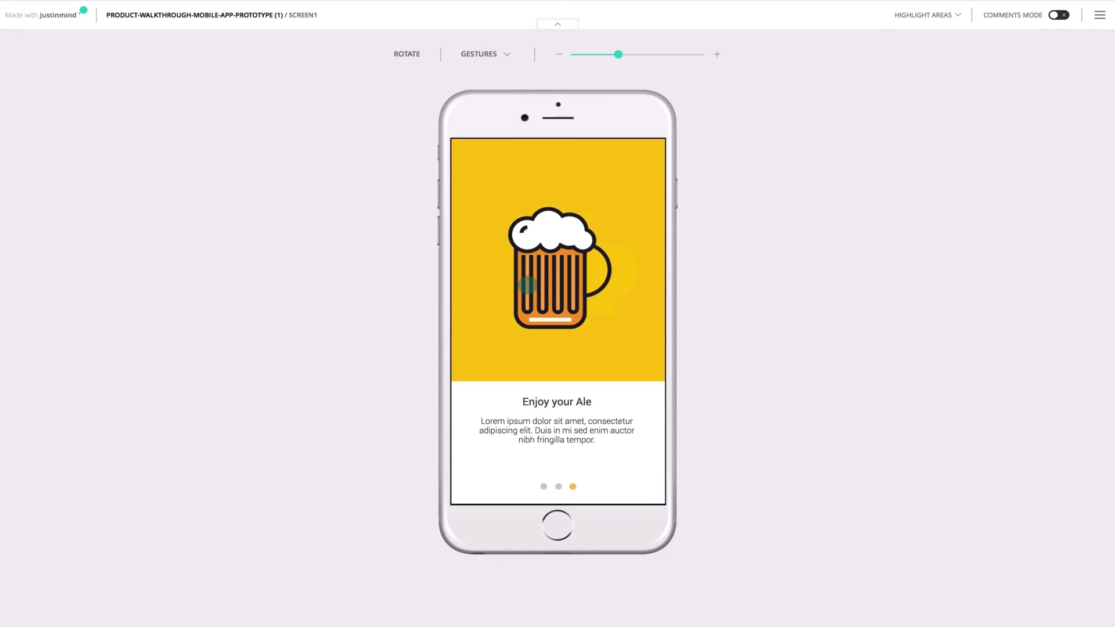
left_click_drag(527, 285, 629, 286)
mouse_move(527, 290)
left_mouse_down()
mouse_move(602, 288)
mouse_move(509, 301)
left_mouse_up()
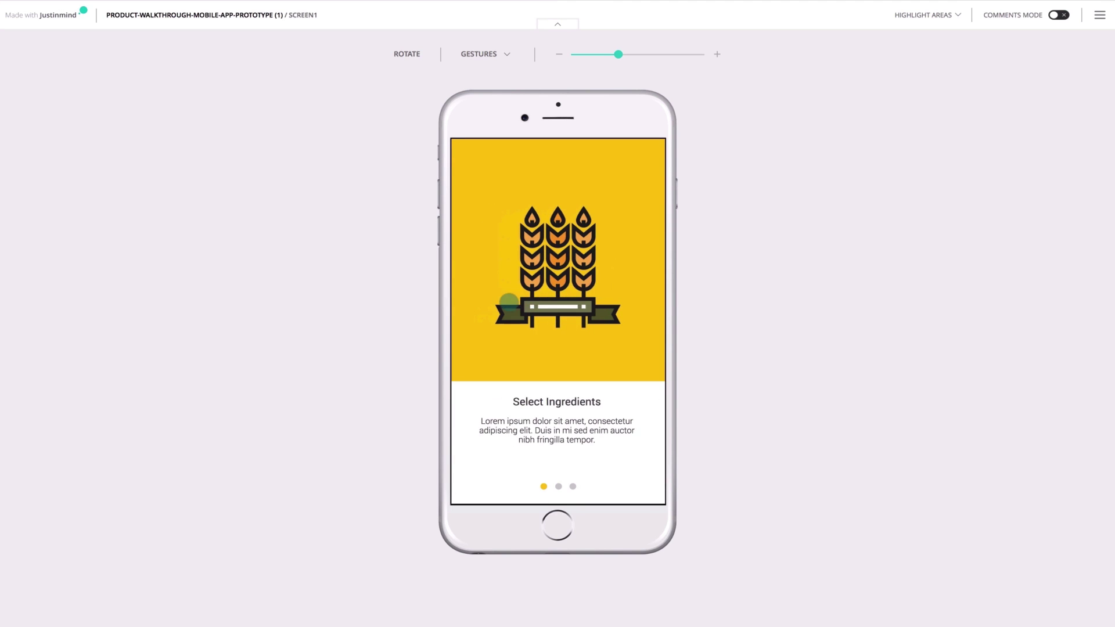